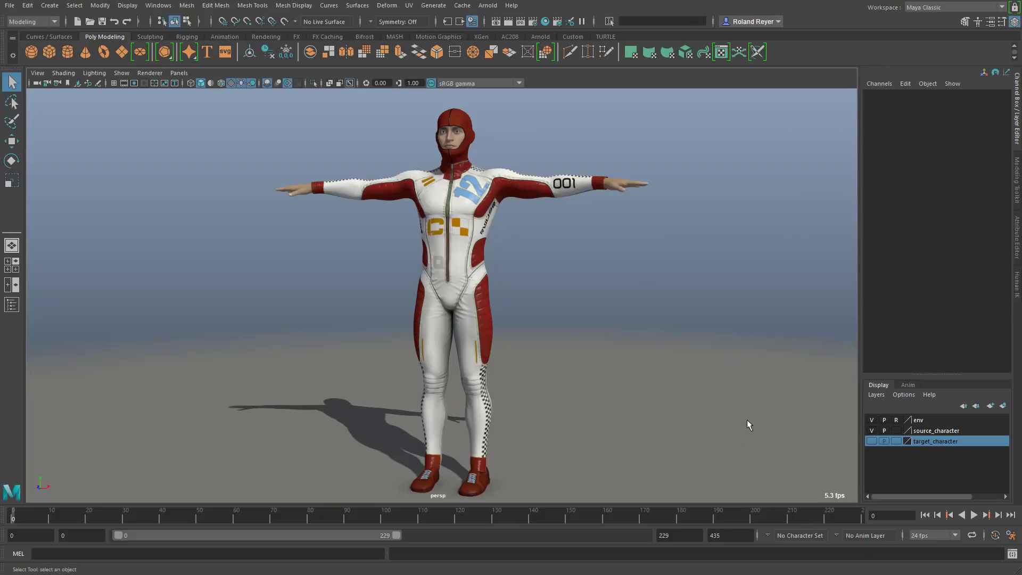
Orbit around the character, select all its meshes, then clear the selection and return to the front.
alt+drag(746, 419, 682, 415)
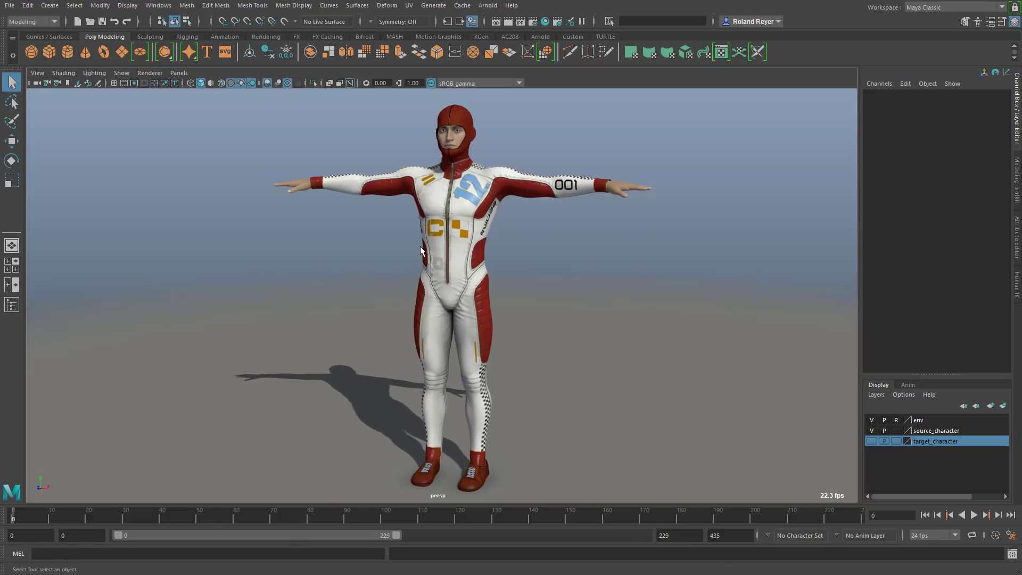
drag(254, 113, 675, 478)
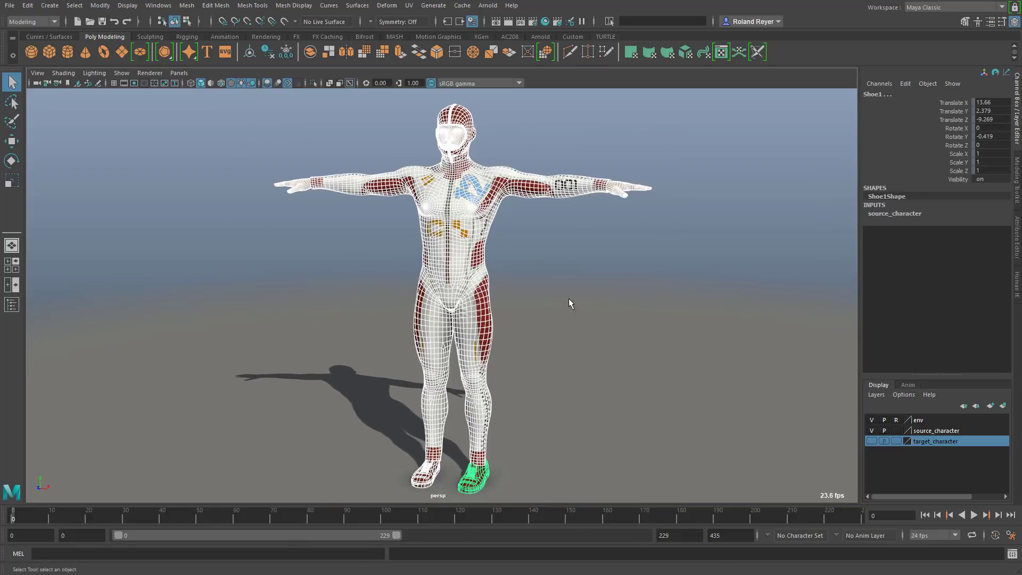
click(565, 327)
alt+drag(564, 327, 687, 354)
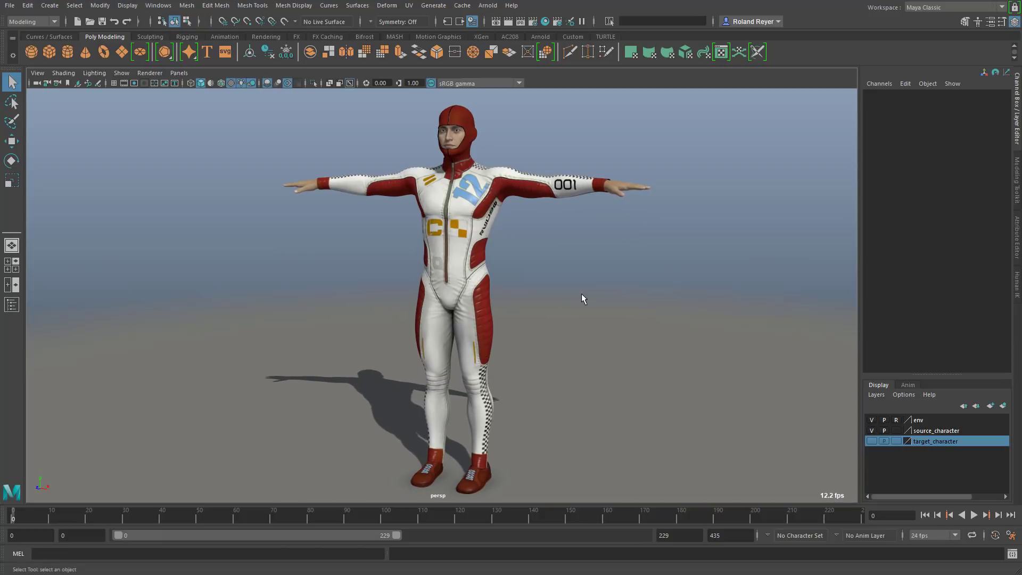
Switch to the Rigging menu set and open Skeleton > Quick Rig, placing its window in the viewport.
click(20, 22)
click(28, 46)
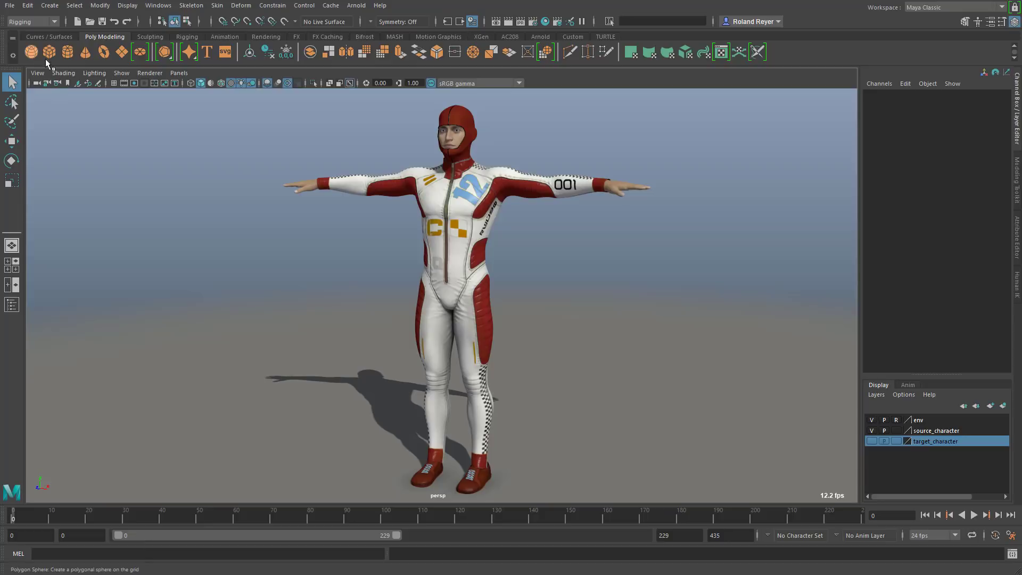
click(191, 6)
click(208, 227)
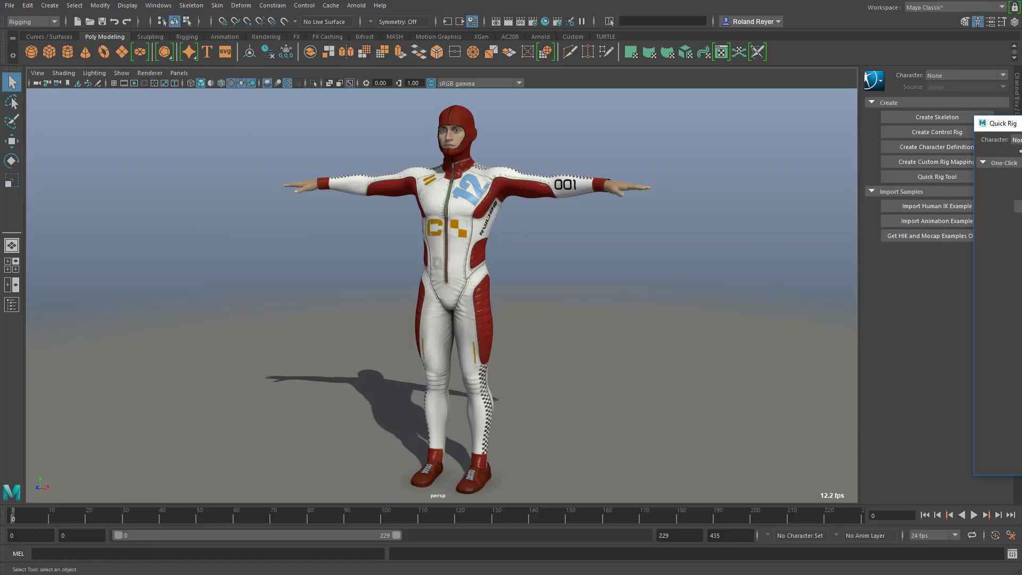
drag(1011, 126, 705, 109)
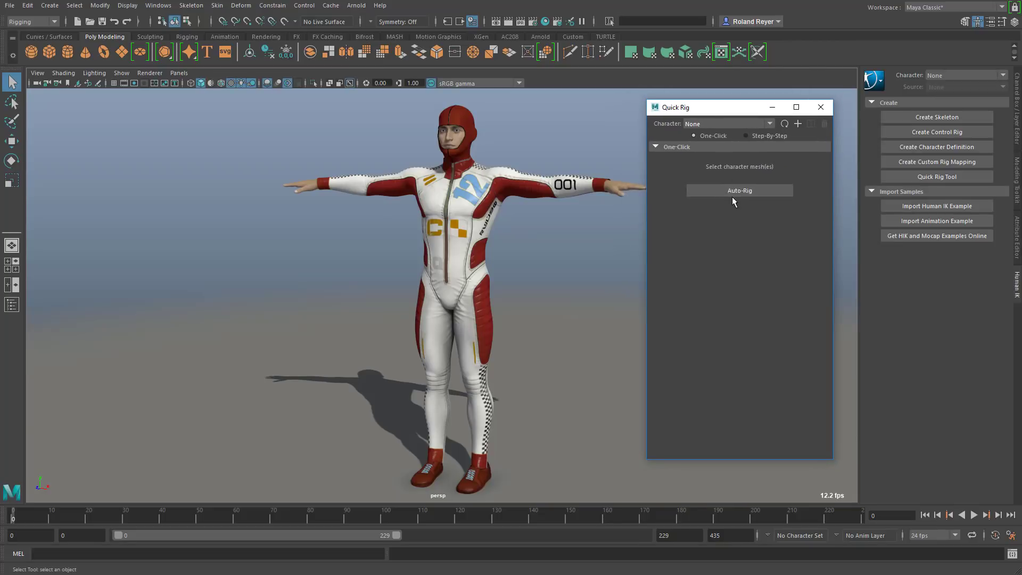
drag(740, 112, 753, 121)
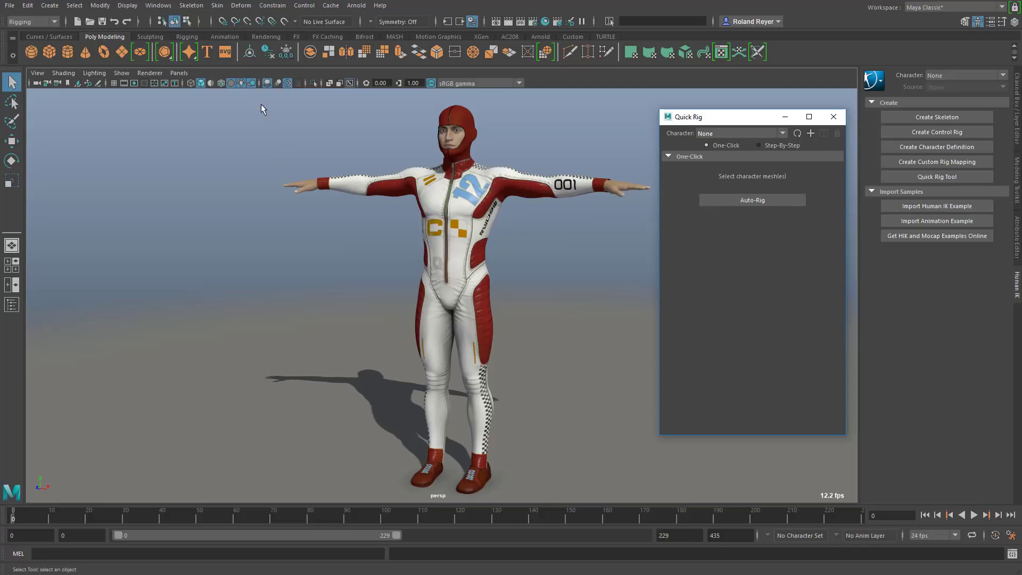
Auto-Rig the selected suit meshes, test-move the left wrist IK control, then undo back to T-pose.
drag(261, 105, 647, 475)
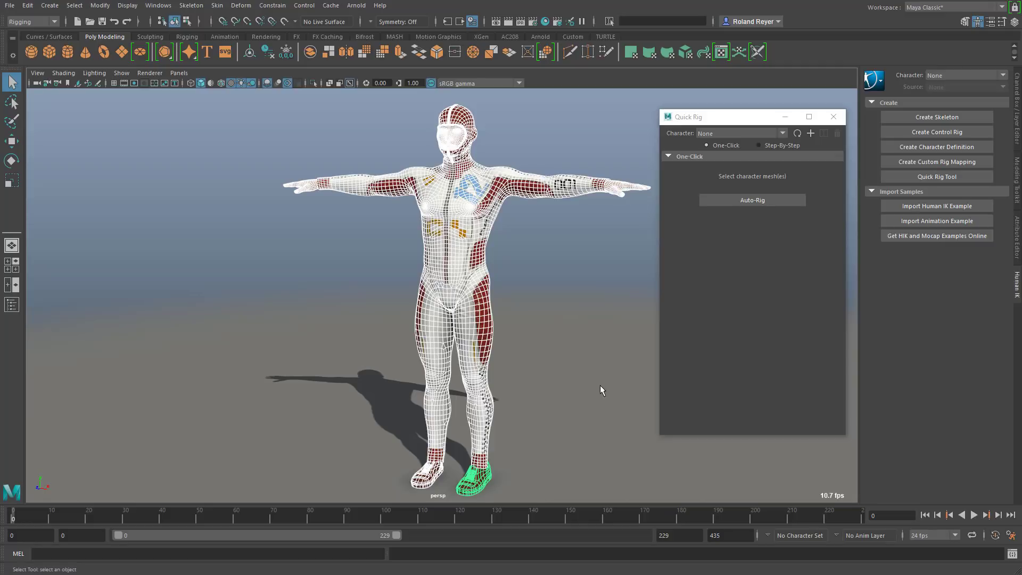
click(752, 199)
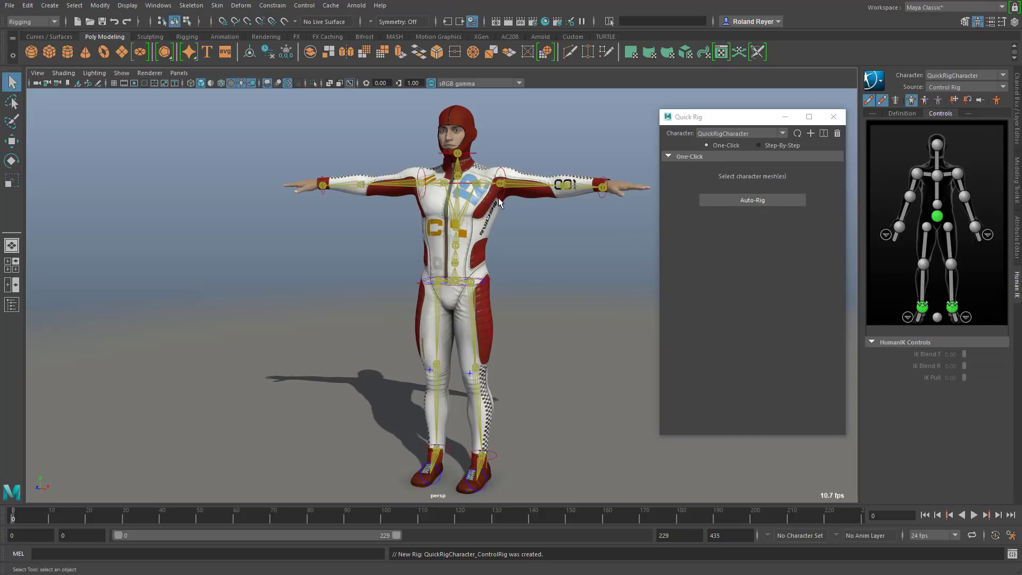
drag(598, 166, 612, 209)
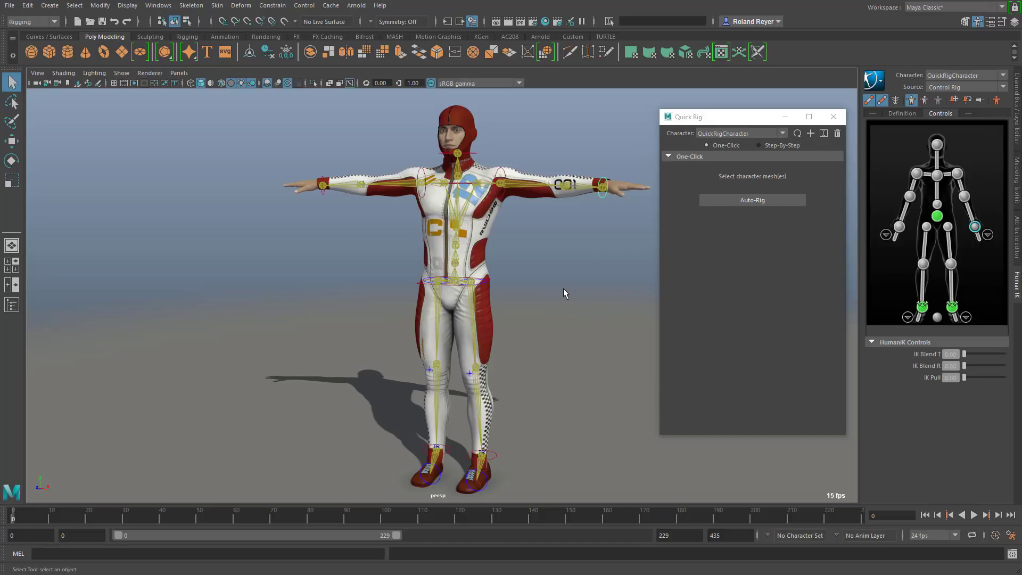
key(w)
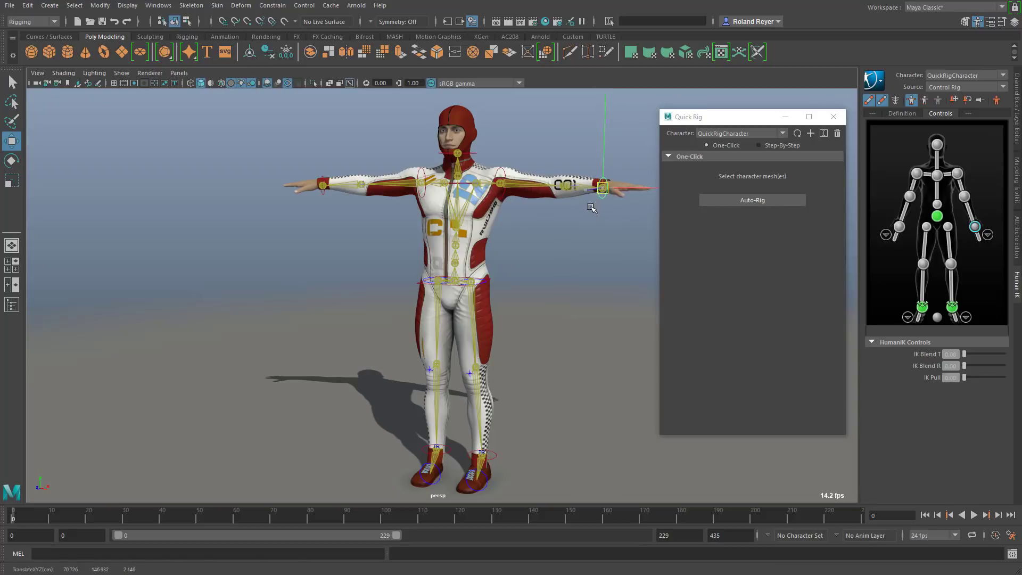
middle_drag(592, 208, 574, 419)
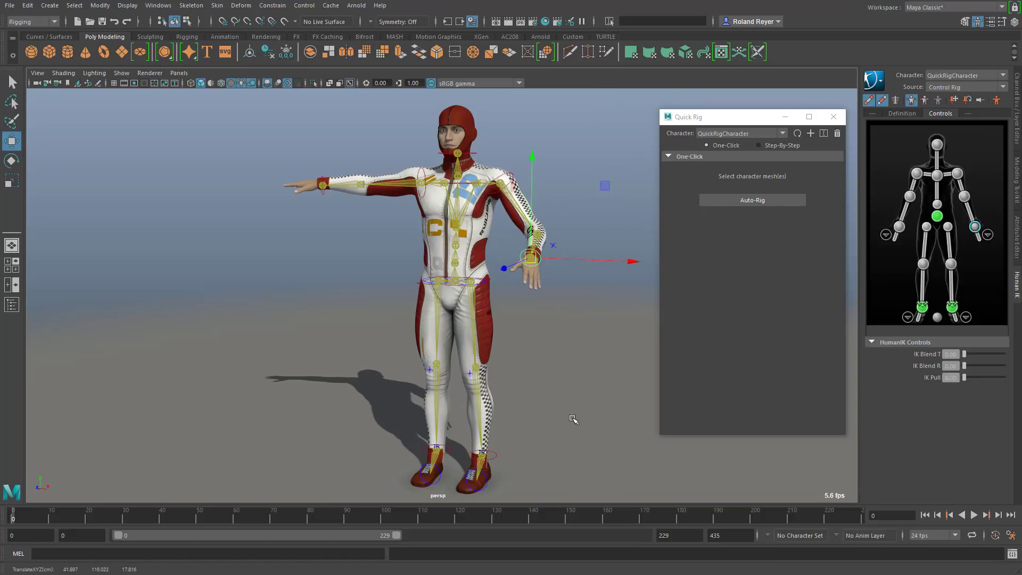
mouse_move(531, 260)
mouse_down()
mouse_move(611, 399)
mouse_move(586, 277)
mouse_move(344, 293)
mouse_move(333, 325)
mouse_move(474, 296)
mouse_move(522, 251)
mouse_move(552, 257)
mouse_up()
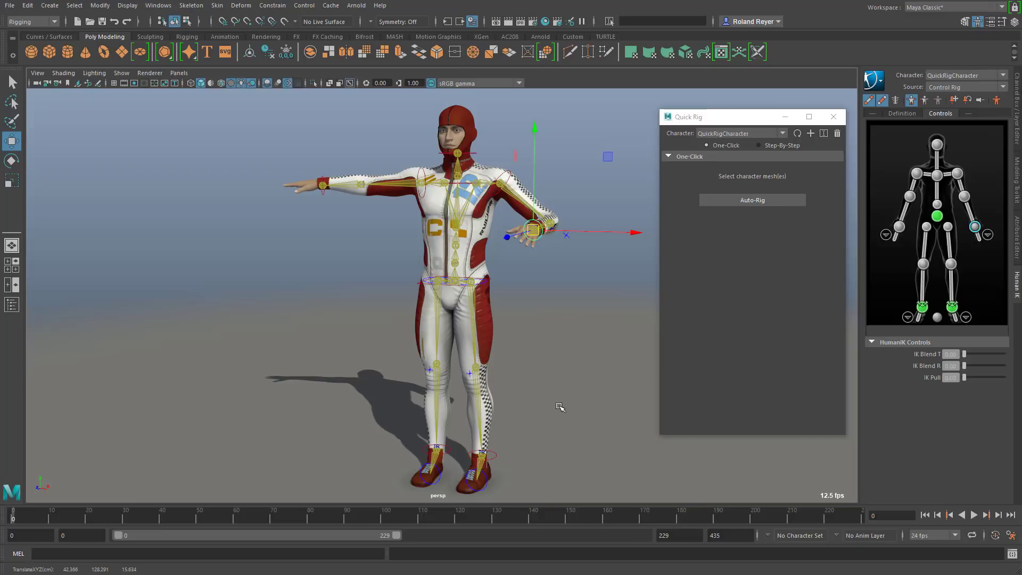
key(ctrl+z)
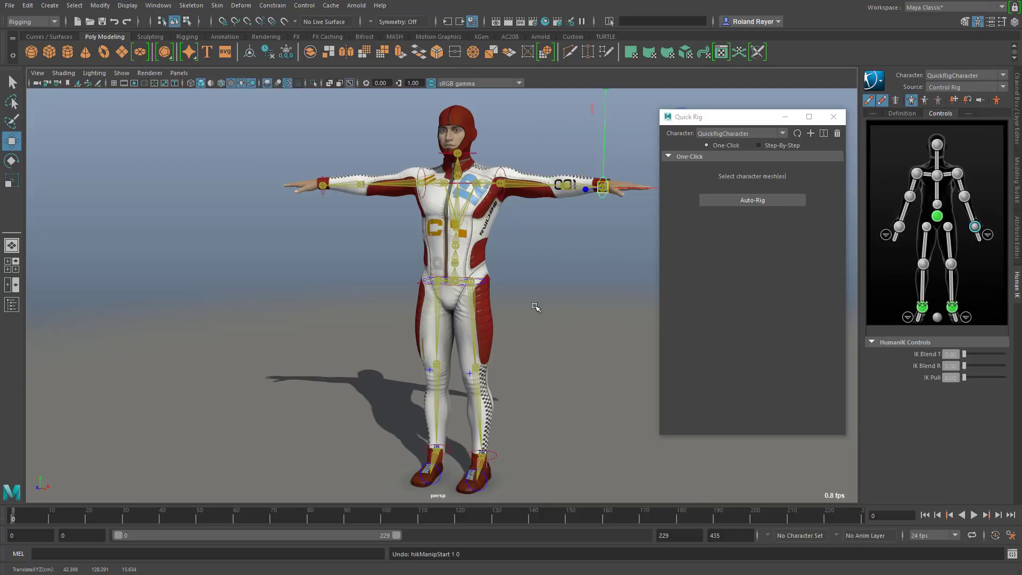
alt+drag(529, 310, 434, 318)
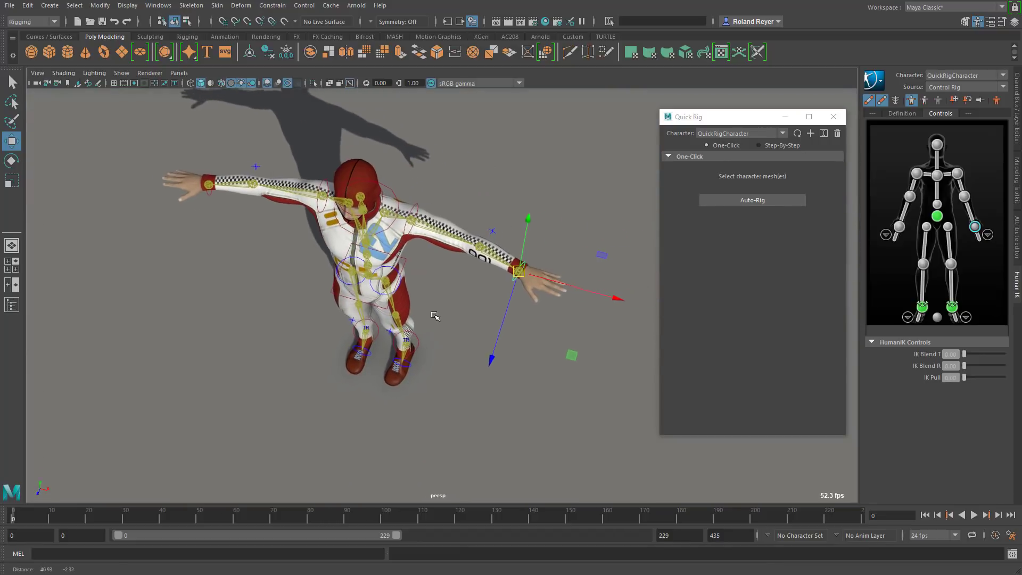
alt+right_drag(434, 317, 524, 258)
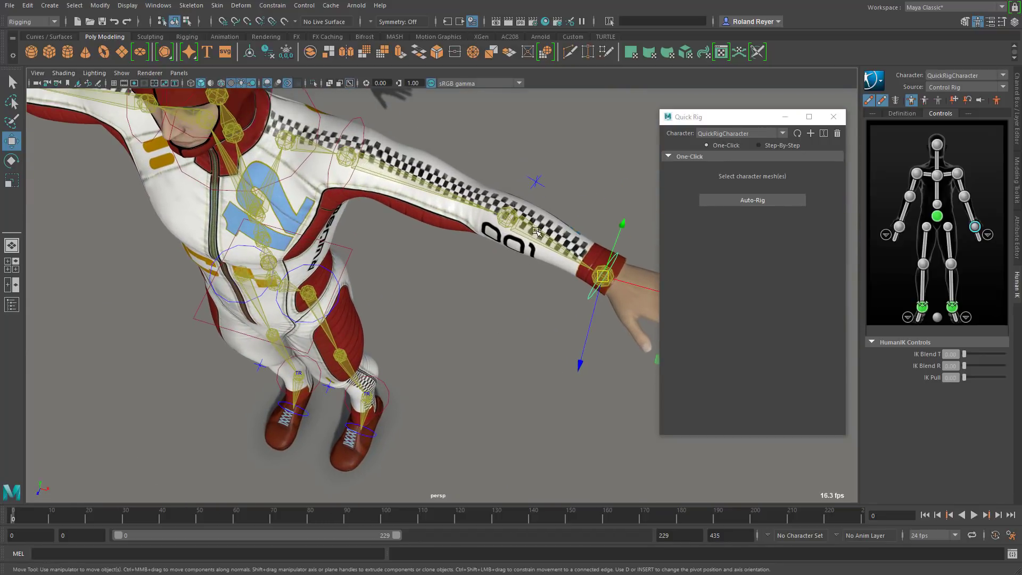
click(531, 252)
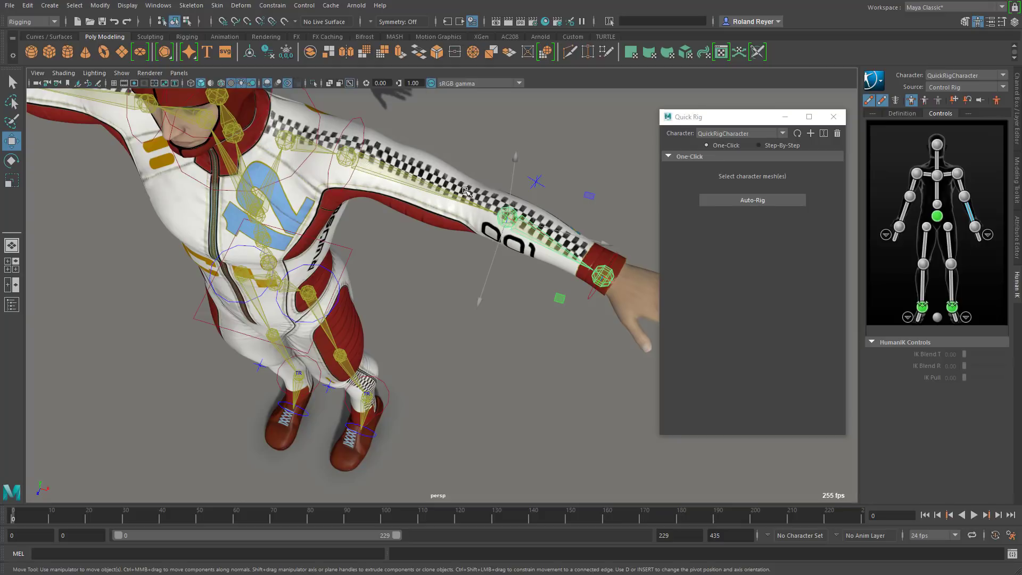
alt+drag(431, 372, 479, 341)
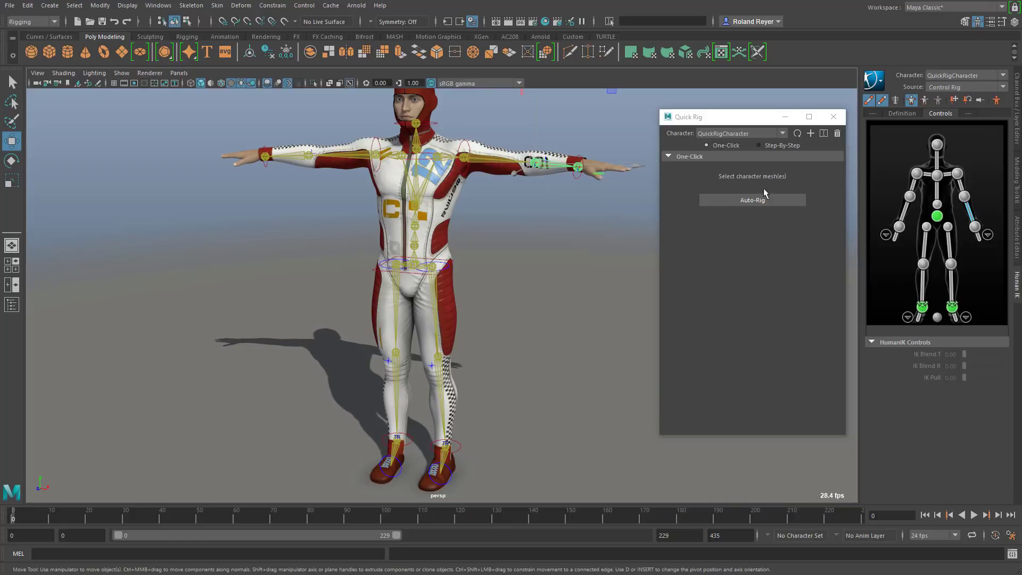
Delete the auto rig and its character, confirming the deletion, and switch Quick Rig to Step-By-Step.
click(837, 134)
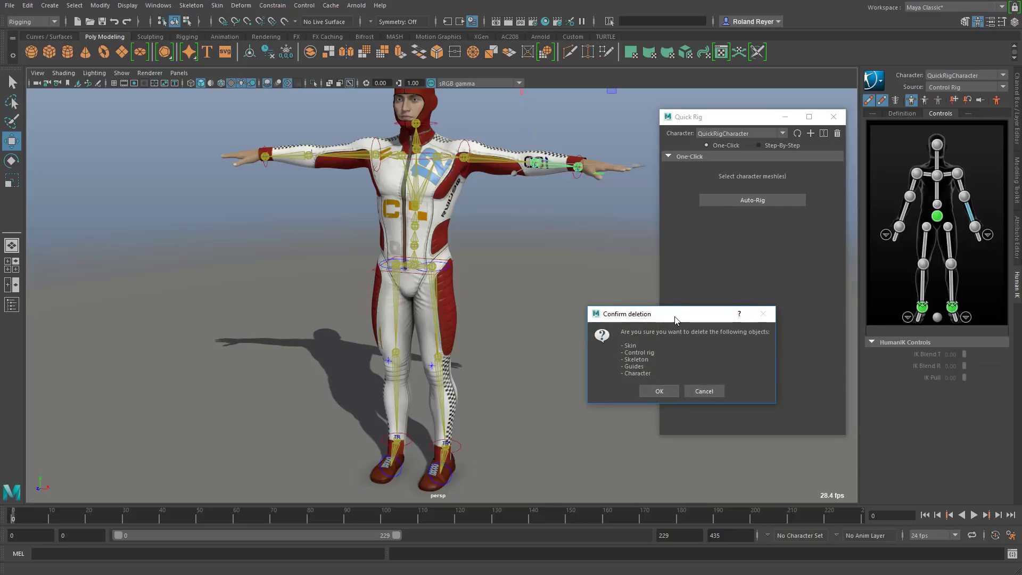
drag(676, 316, 654, 275)
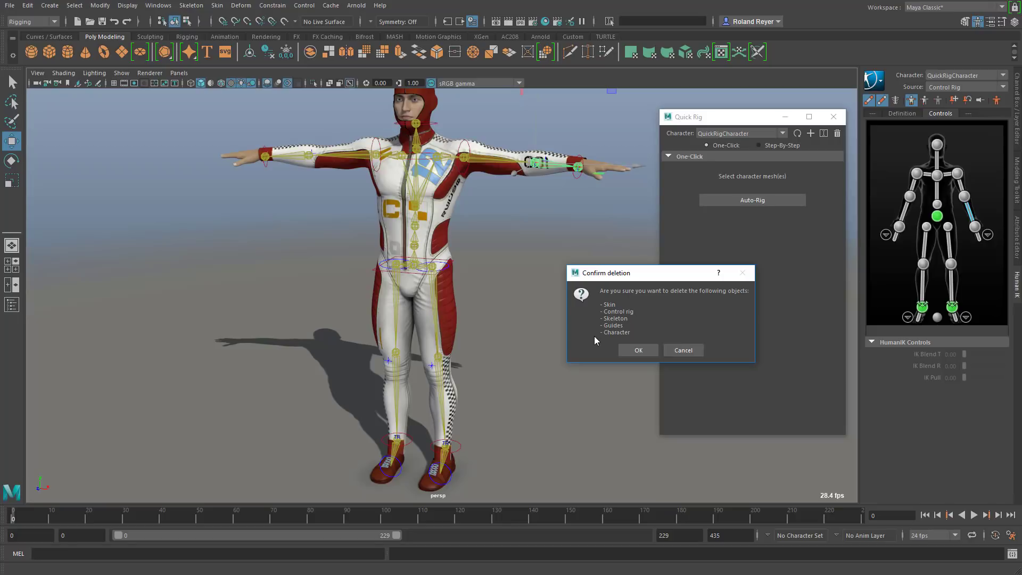
click(639, 350)
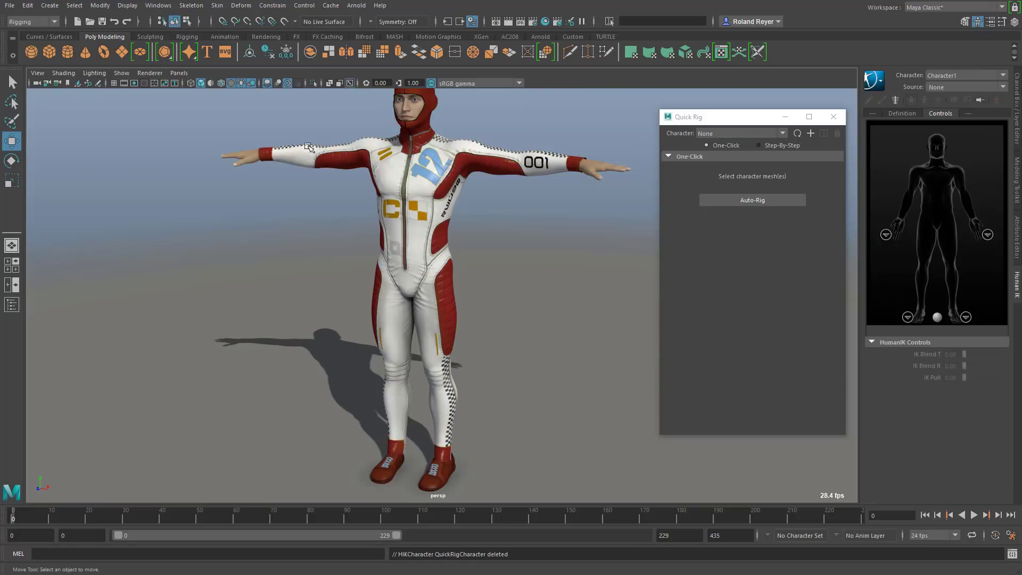
click(760, 146)
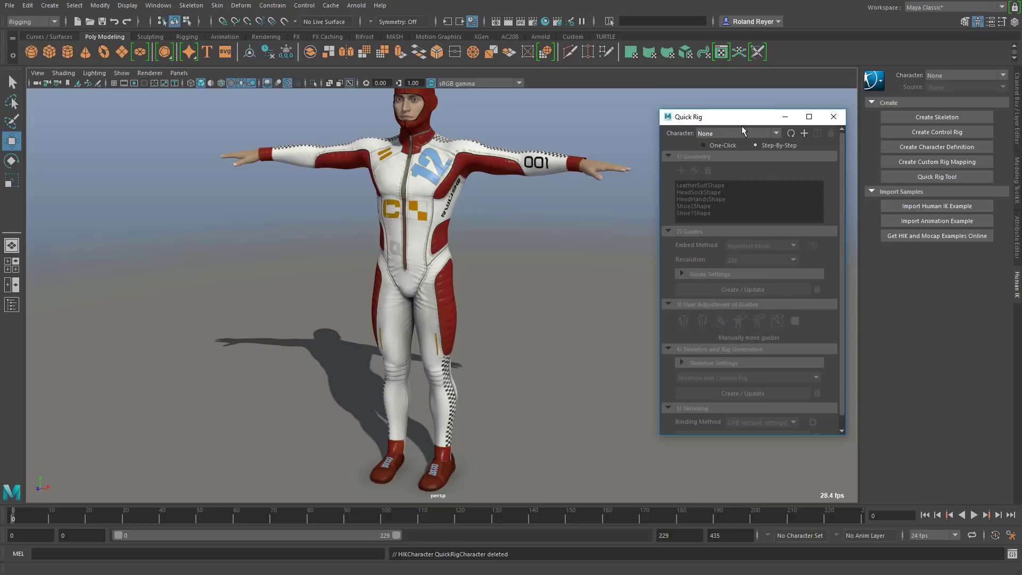
Create a new QuickRigCharacter and add LeatherSuit, HeadSock, HeadHands, Shoe1 and Shoe2 meshes as geometry.
drag(734, 119, 727, 121)
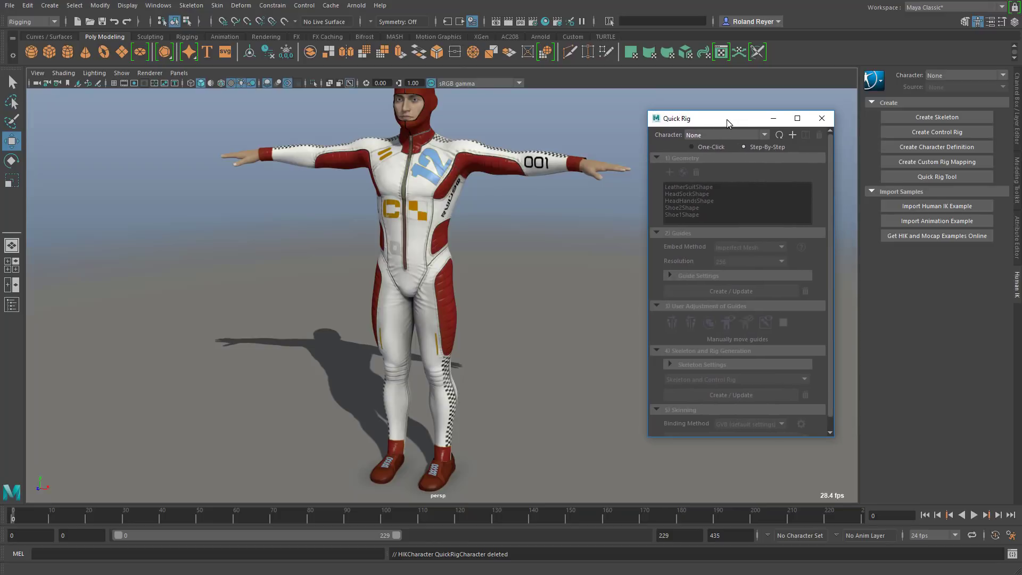
click(793, 136)
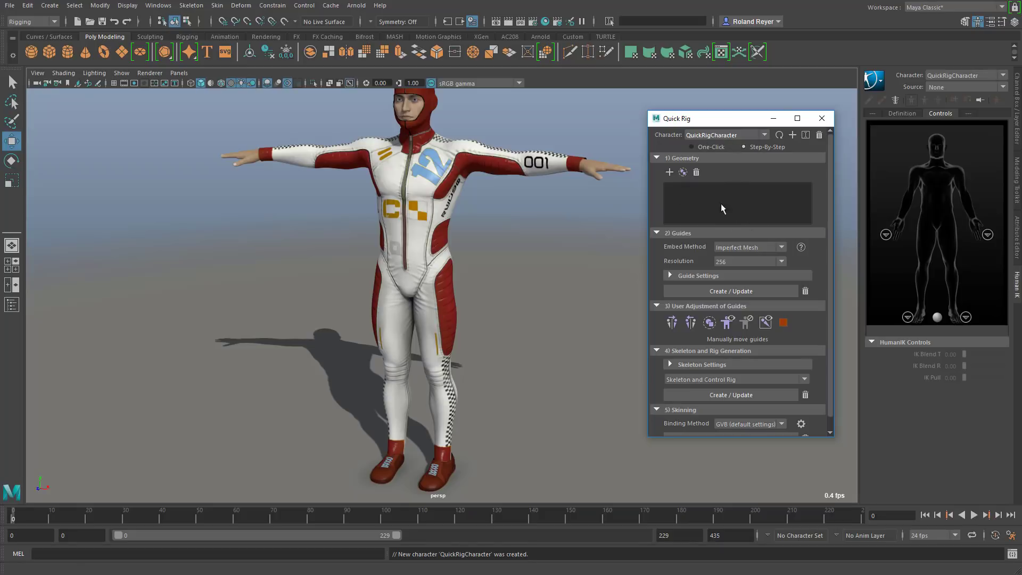
drag(226, 97, 609, 483)
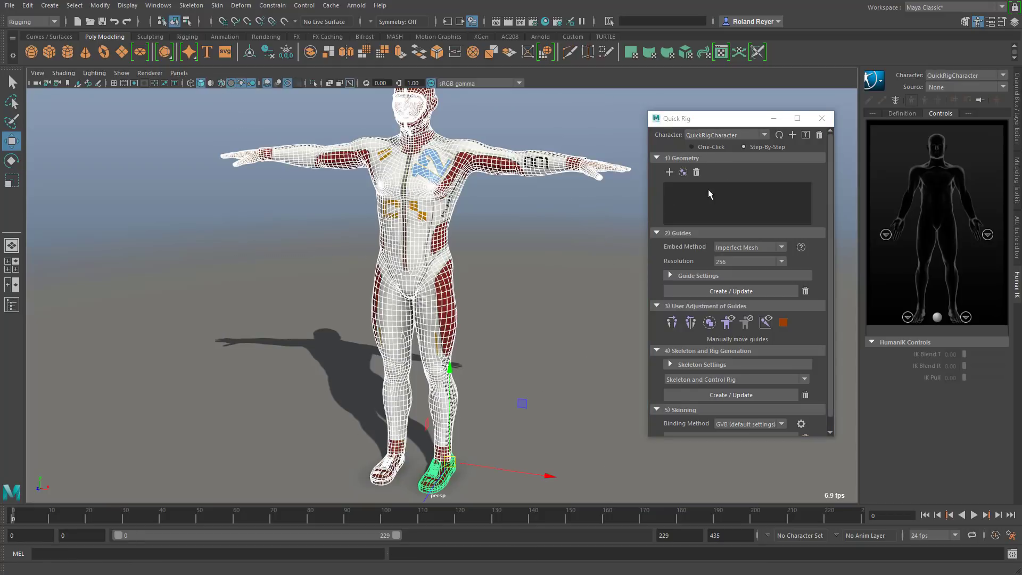
click(670, 172)
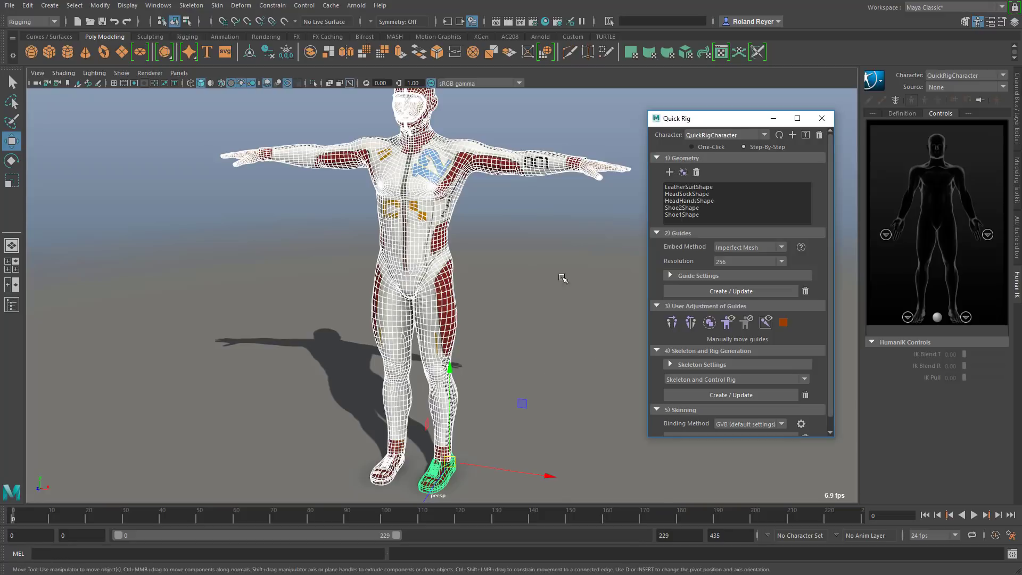
click(554, 340)
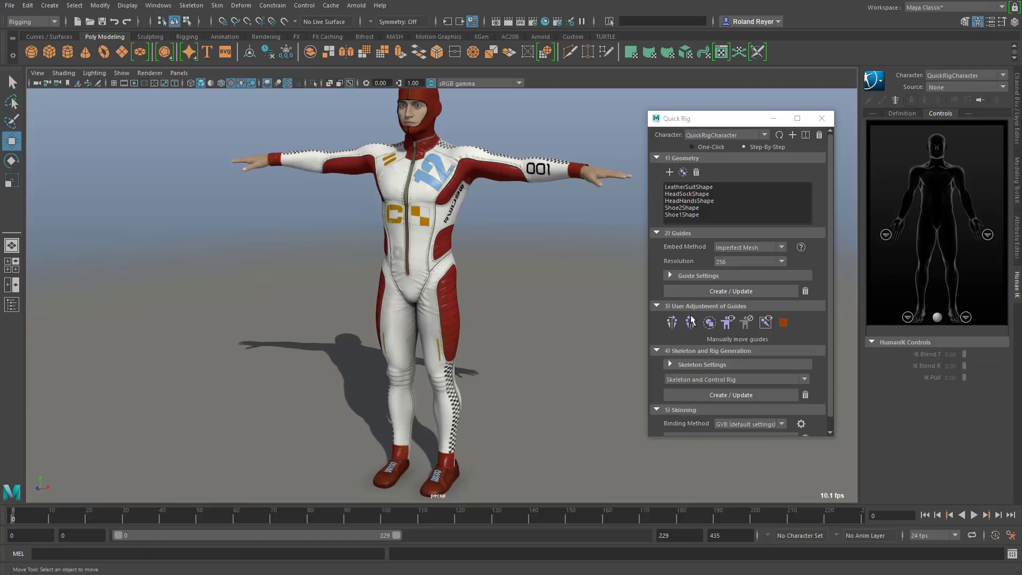
Generate the Quick Rig guides and orbit in to inspect the torso and head markers.
click(721, 292)
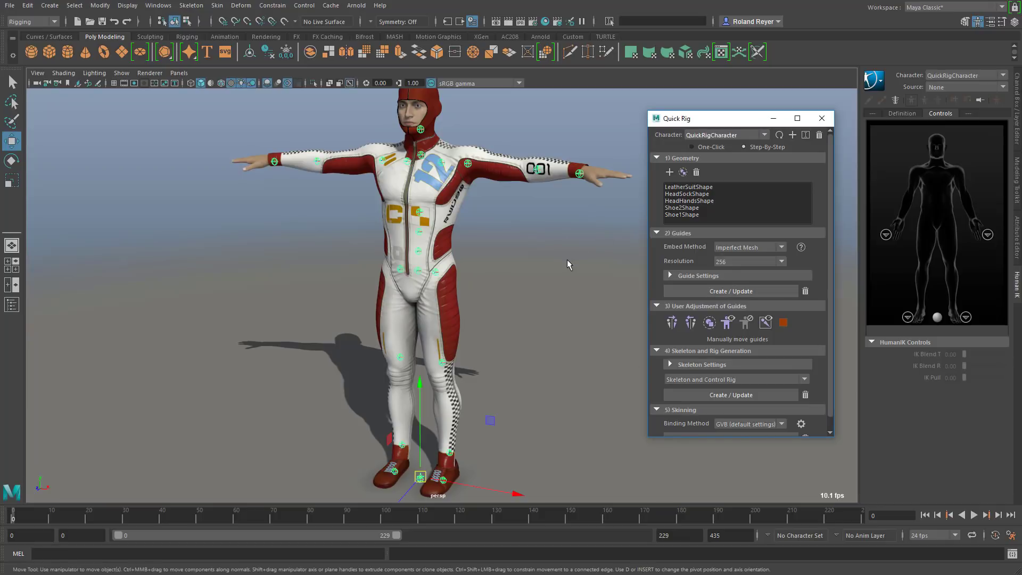
alt+drag(543, 262, 373, 315)
alt+right_drag(373, 320, 434, 285)
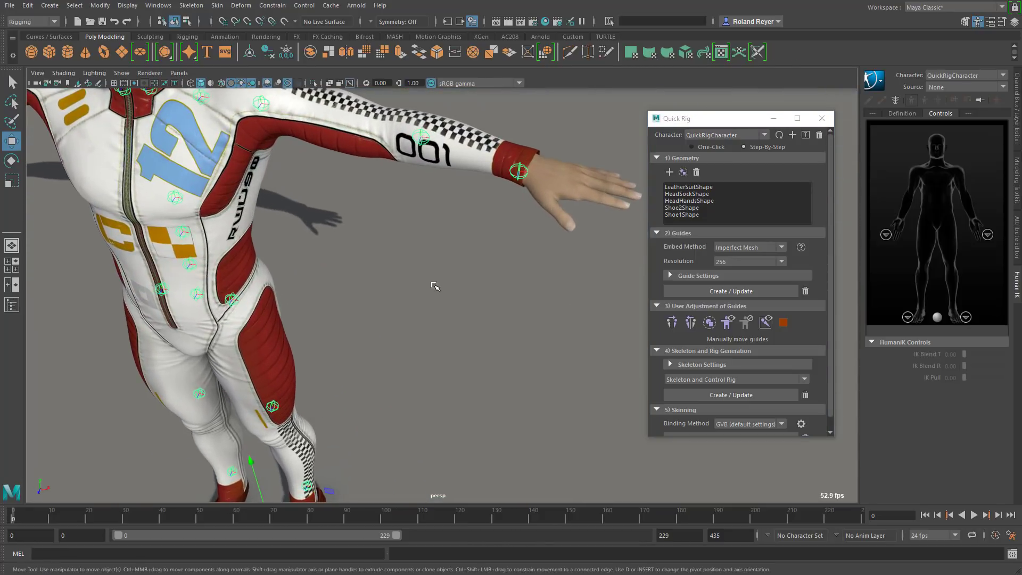
alt+drag(433, 285, 472, 394)
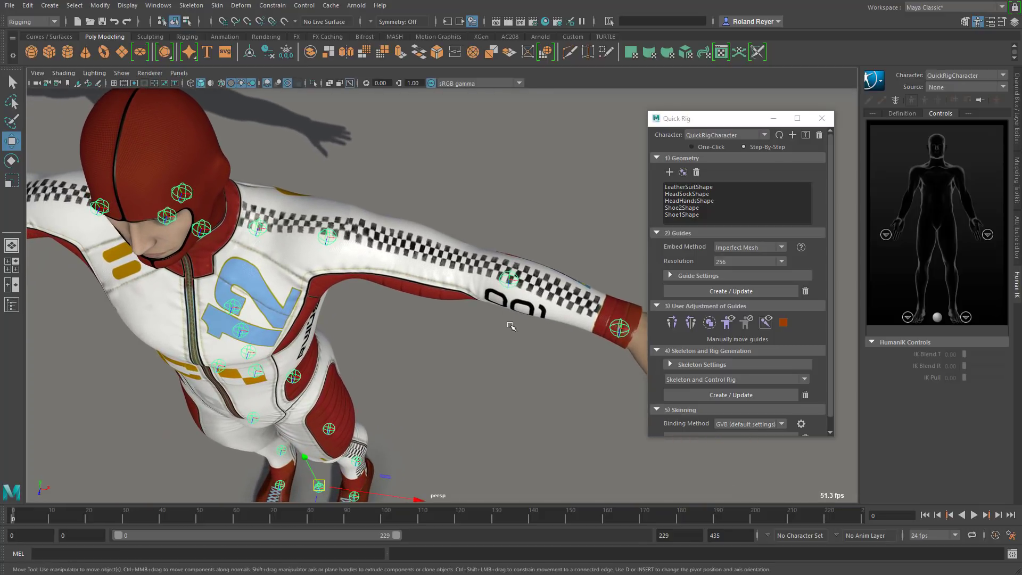
Move the upper-arm guide along the sleeve toward the shoulder, then view the character from above.
drag(492, 252, 527, 319)
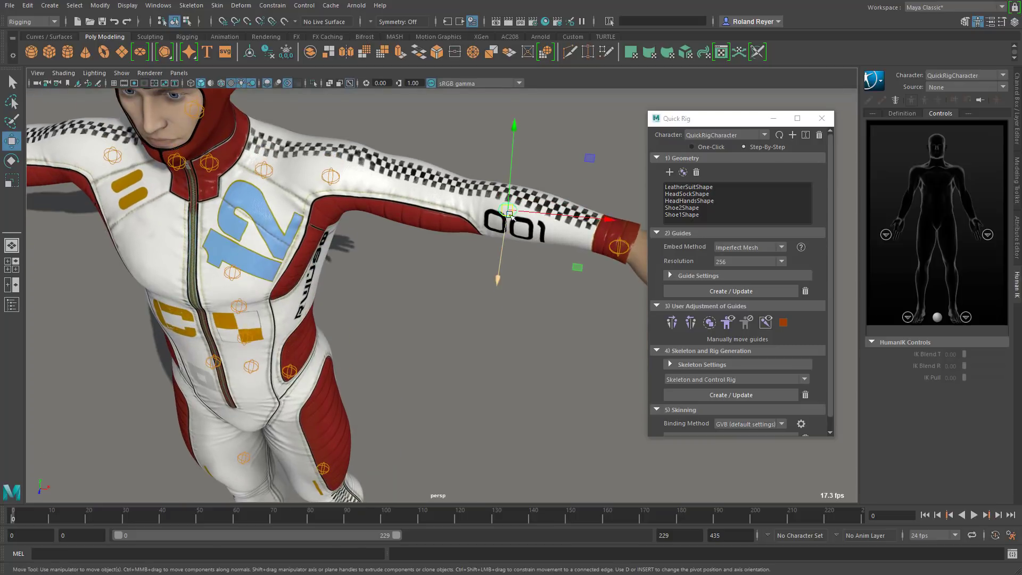
drag(509, 214, 468, 205)
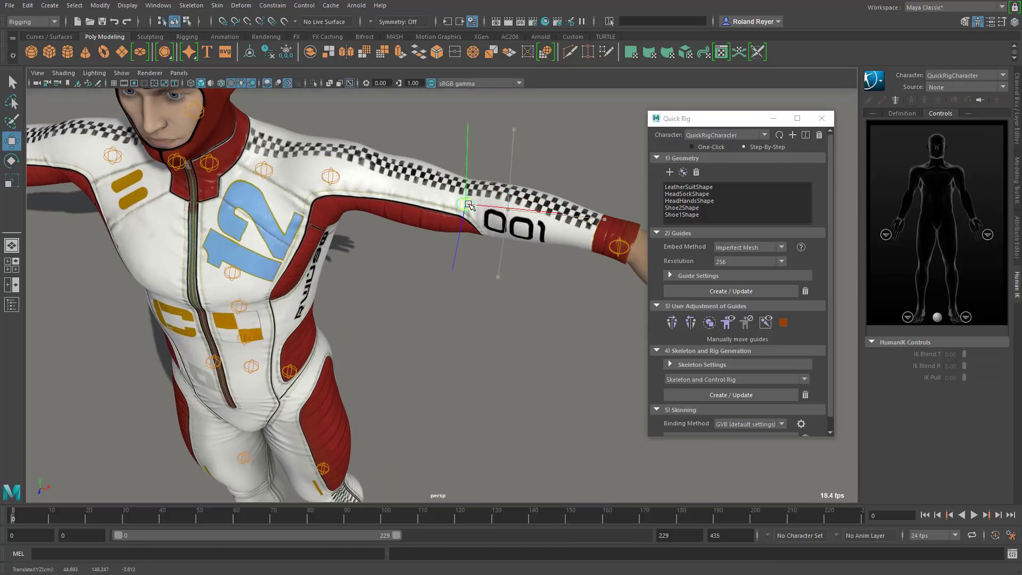
alt+drag(454, 306, 511, 412)
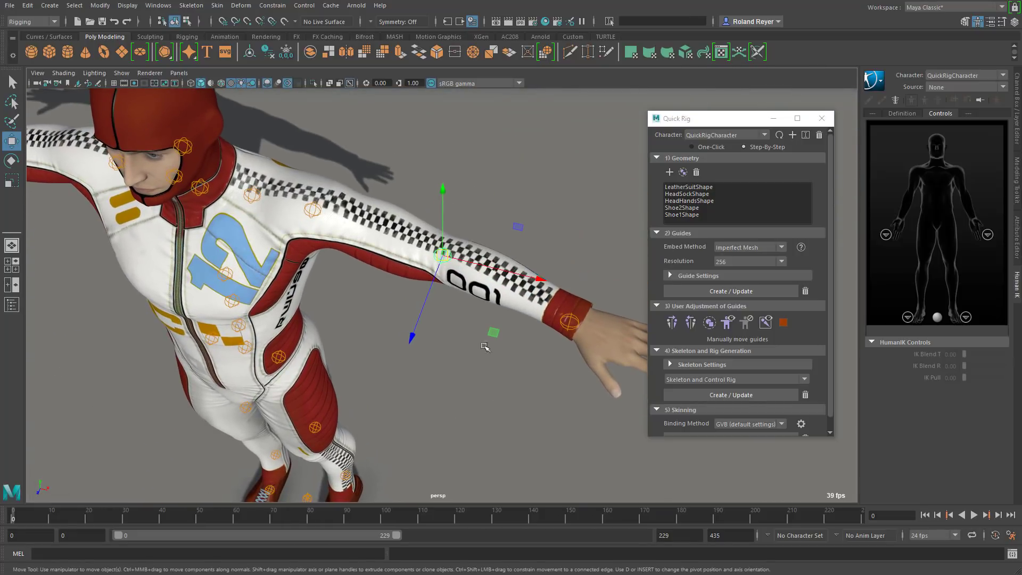
Enable Snap to Projected Center, slide the elbow guide into the arm's centre, then select the wrist guide.
click(260, 22)
mouse_move(441, 258)
mouse_down()
mouse_move(367, 237)
mouse_move(337, 215)
mouse_move(433, 251)
mouse_up()
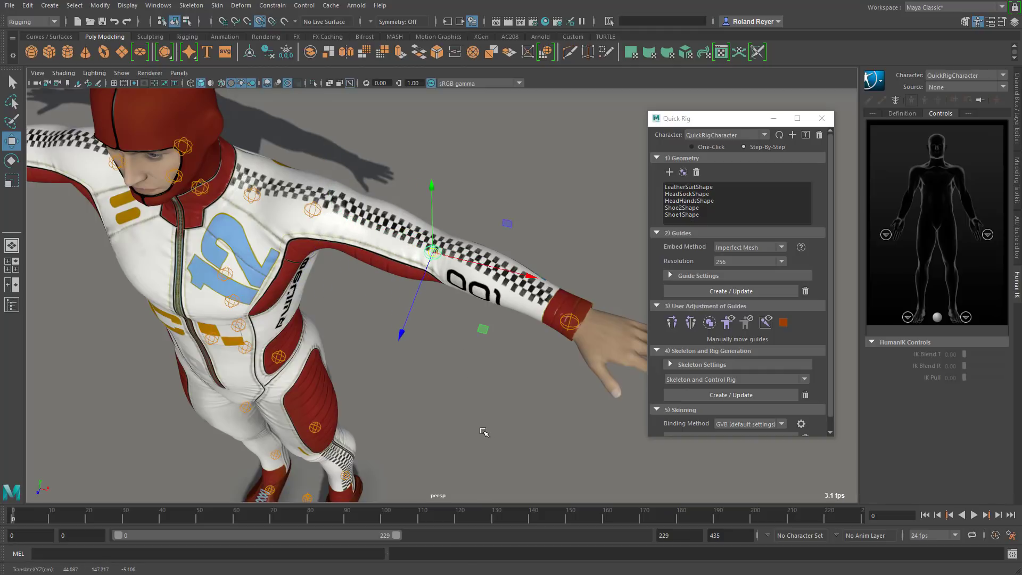
alt+drag(459, 403, 431, 324)
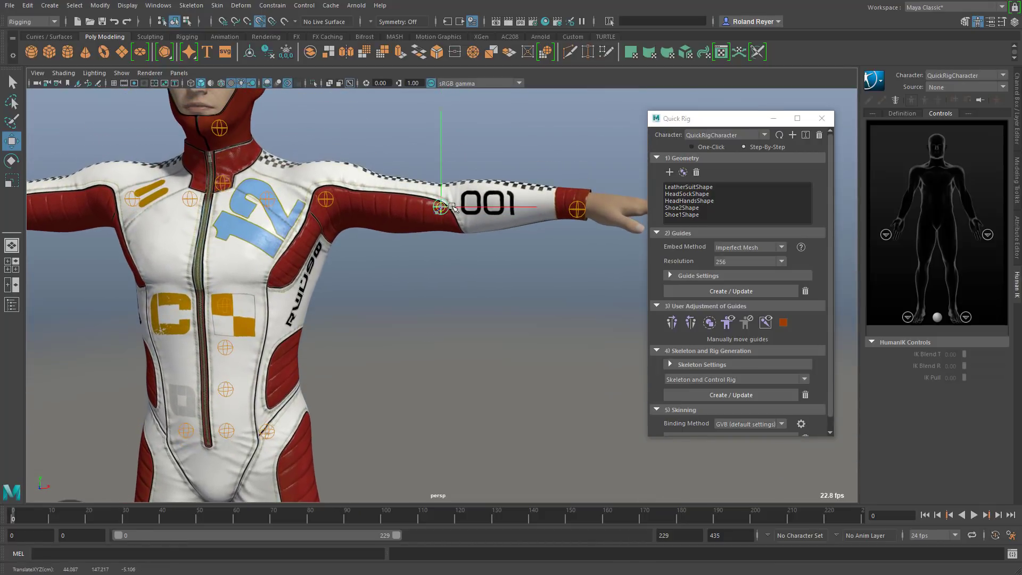
drag(453, 208, 248, 308)
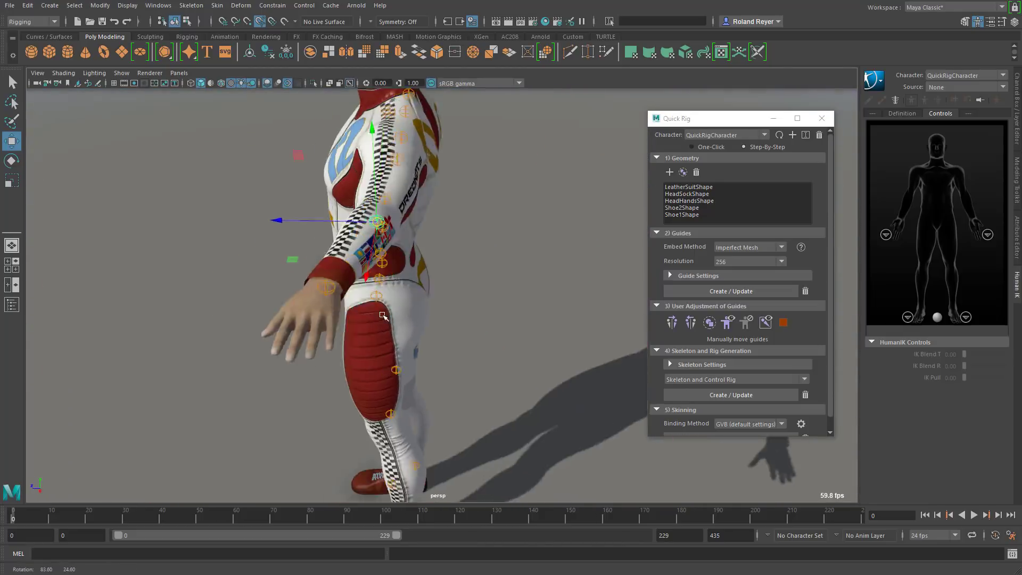
alt+drag(383, 317, 480, 298)
click(543, 349)
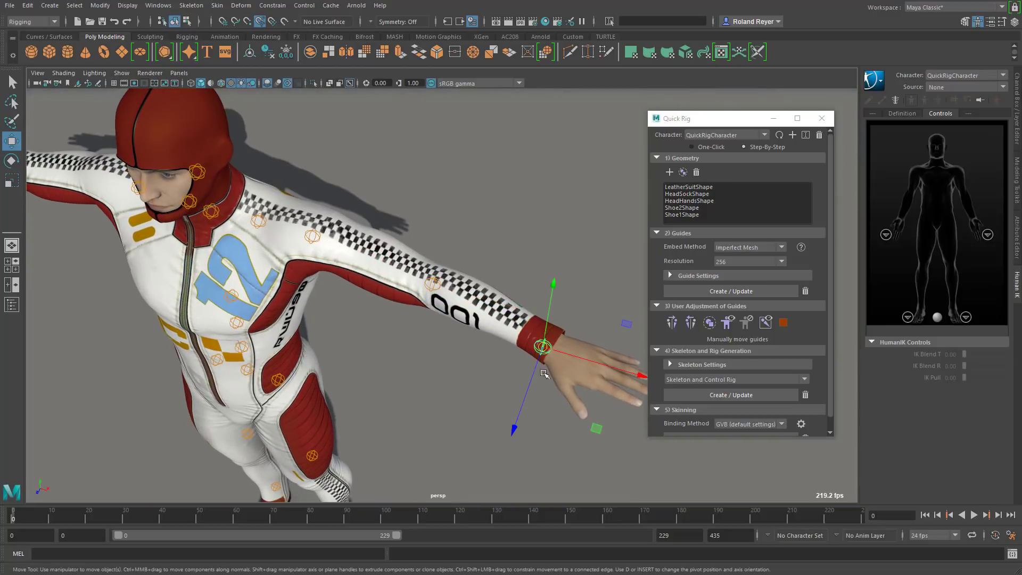
alt+drag(544, 374, 472, 349)
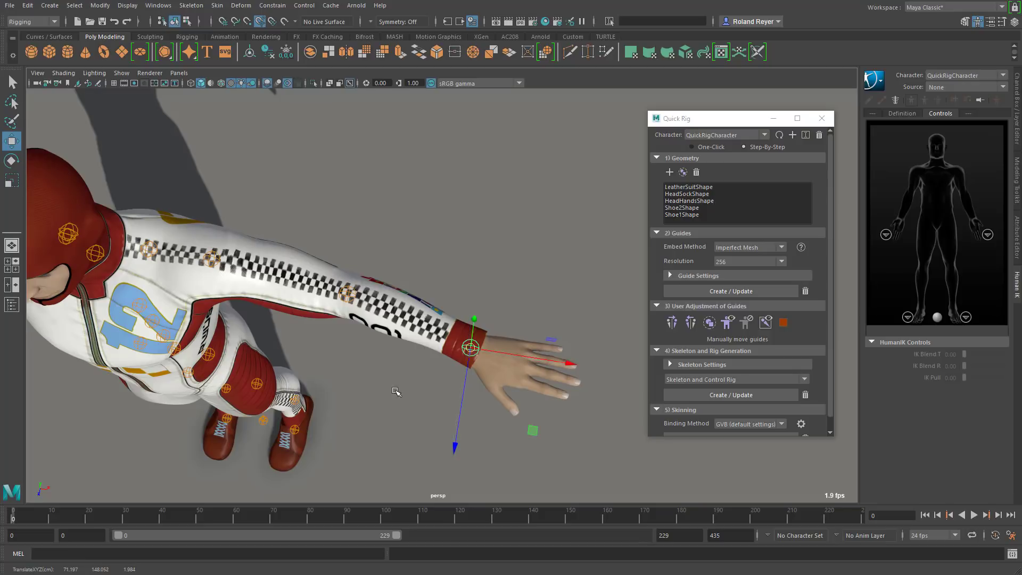
alt+drag(394, 393, 499, 376)
Snap the knee guide into the centre of the trouser leg, then select the ankle guide above the shoe.
click(342, 237)
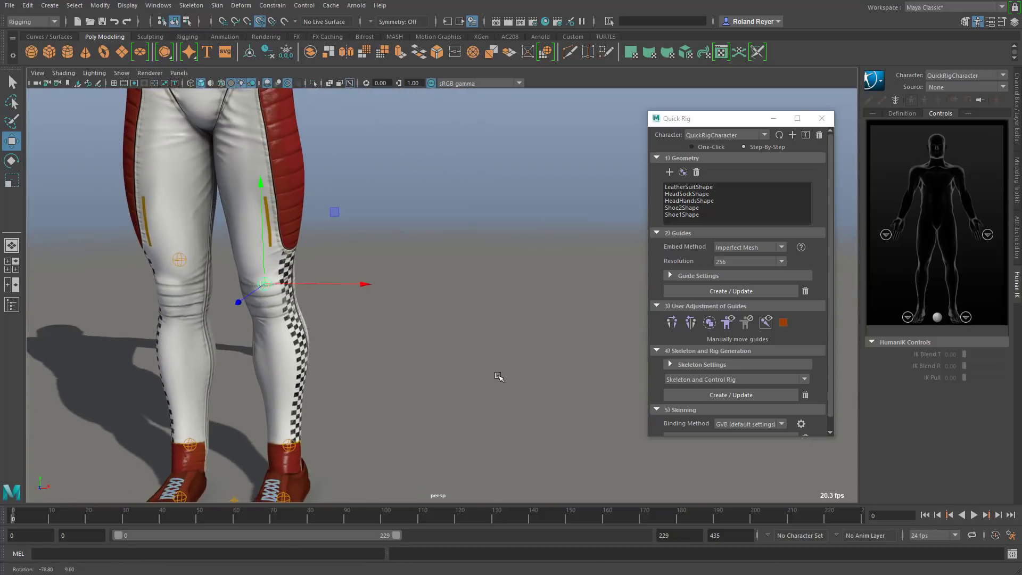
alt+right_drag(499, 376, 377, 354)
alt+middle_drag(376, 353, 388, 286)
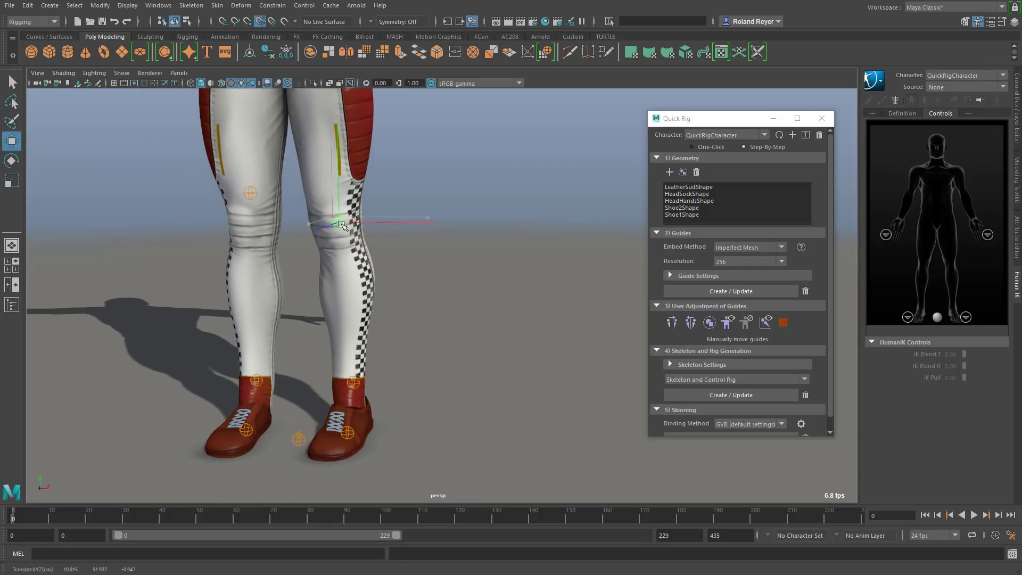
alt+drag(342, 226, 547, 451)
click(431, 375)
alt+drag(559, 415, 516, 451)
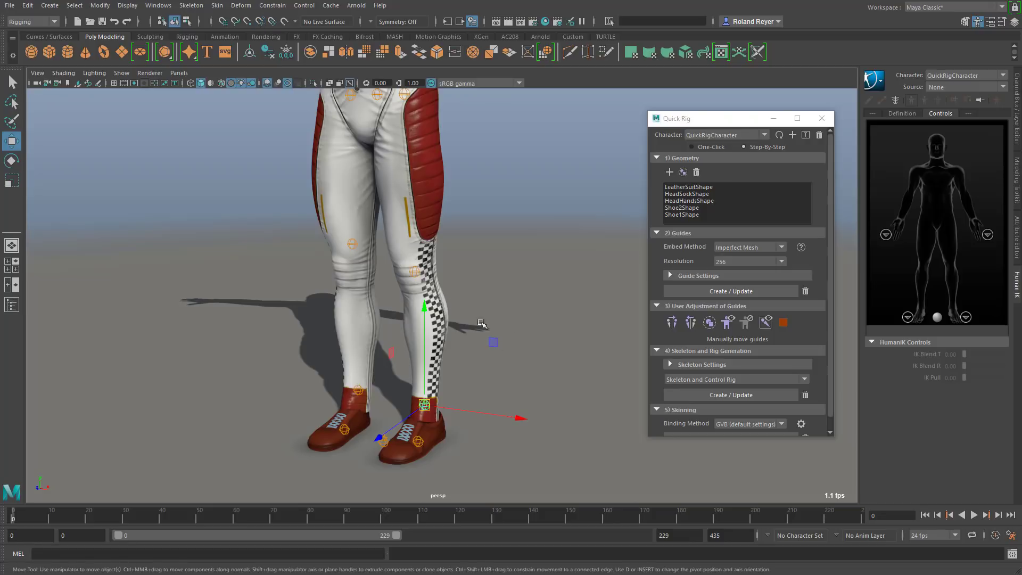
Zoom out, select the left wrist guide, and turn to a front view of the racing suit.
scroll(412, 274, down, 6)
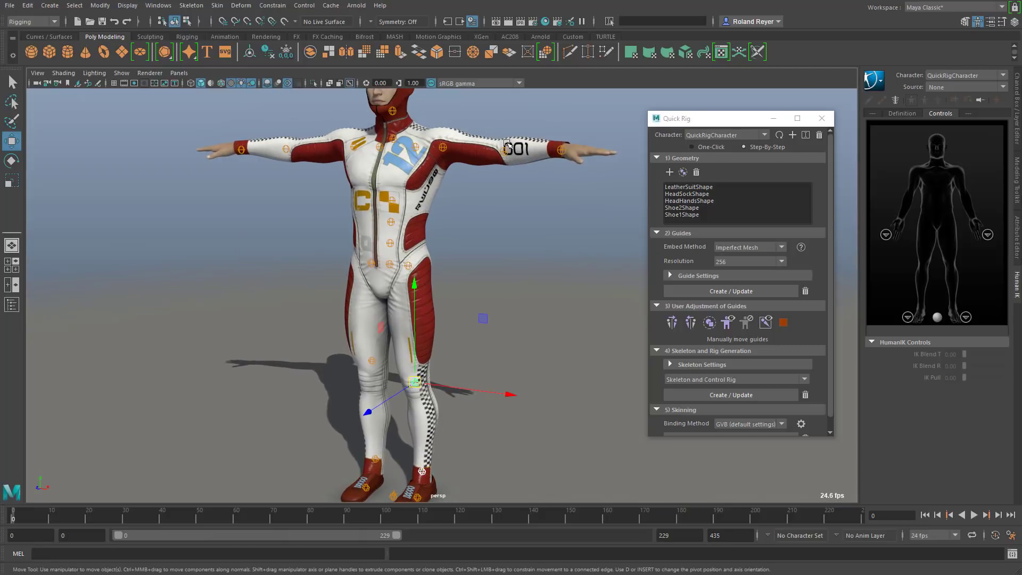
drag(488, 128, 590, 195)
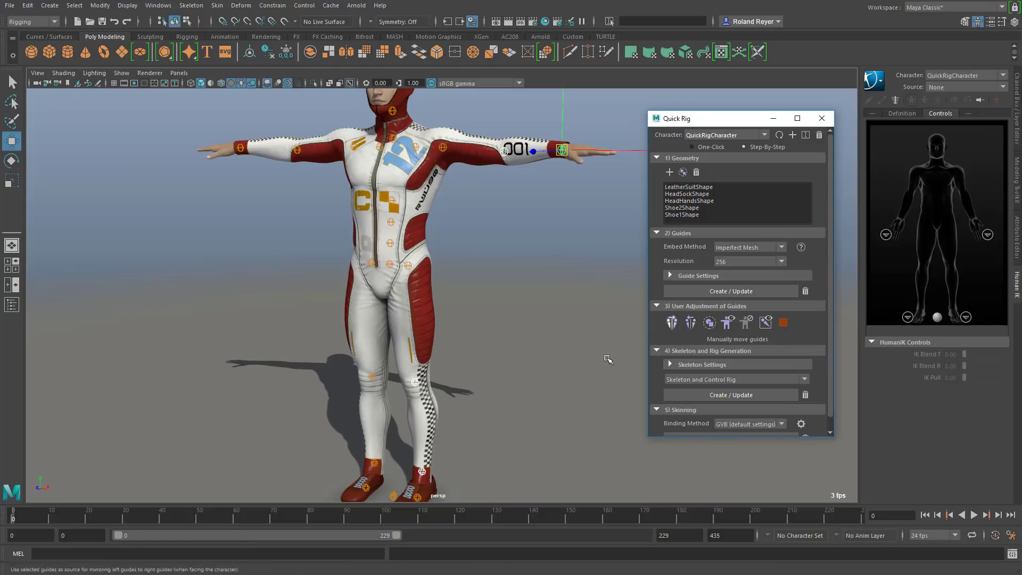
alt+drag(506, 379, 460, 351)
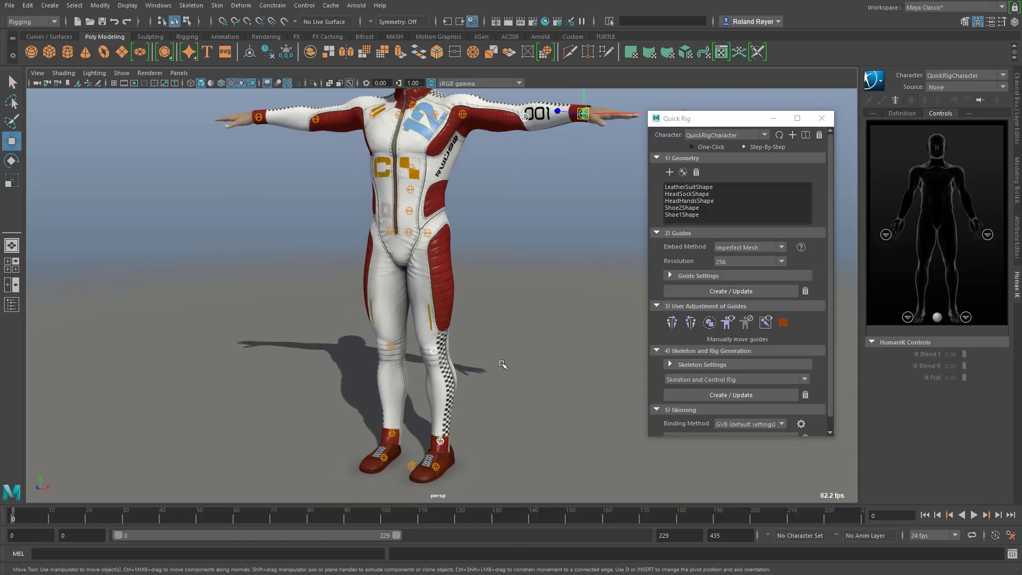
alt+drag(369, 400, 532, 229)
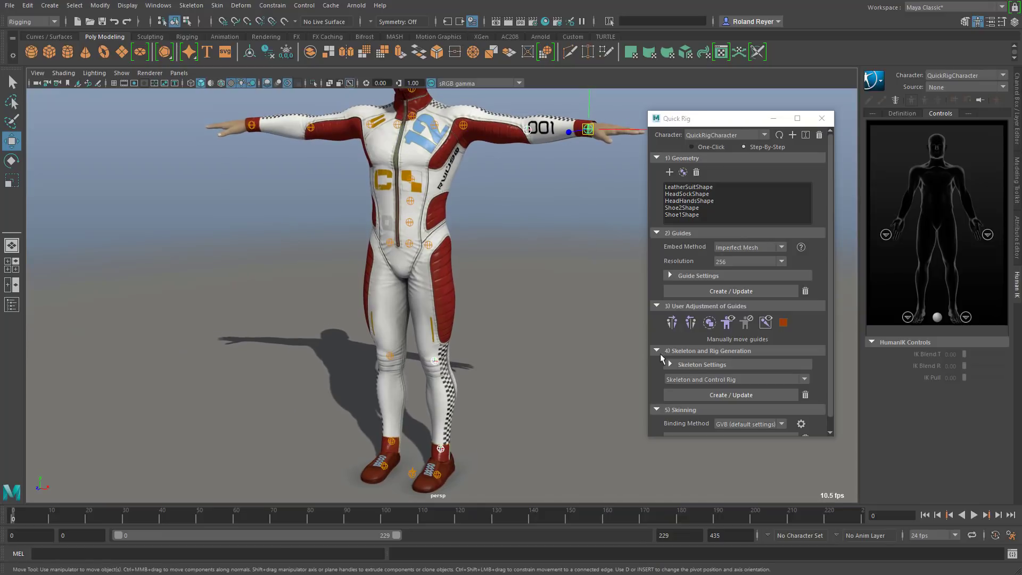
Generate the skeleton and QuickRigCharacter_ControlRig from the guides, test the left wrist control, then undo.
click(720, 397)
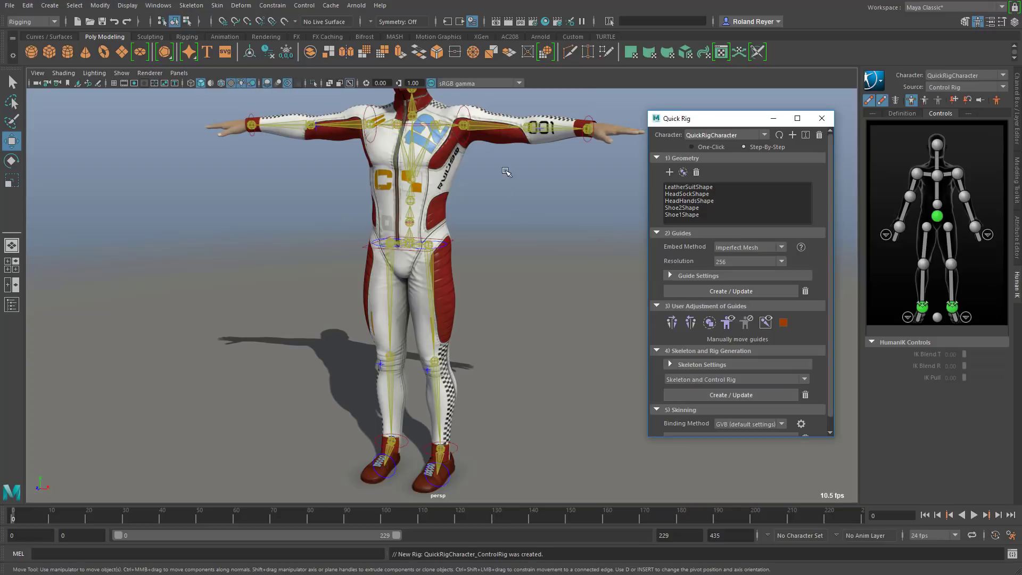
alt+drag(524, 274, 473, 349)
click(558, 169)
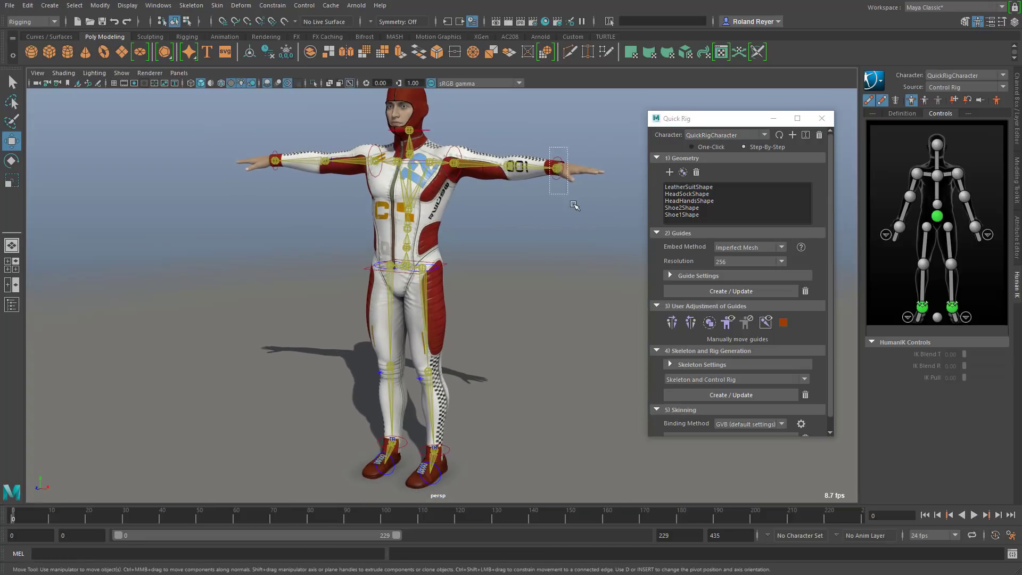
drag(559, 169, 525, 224)
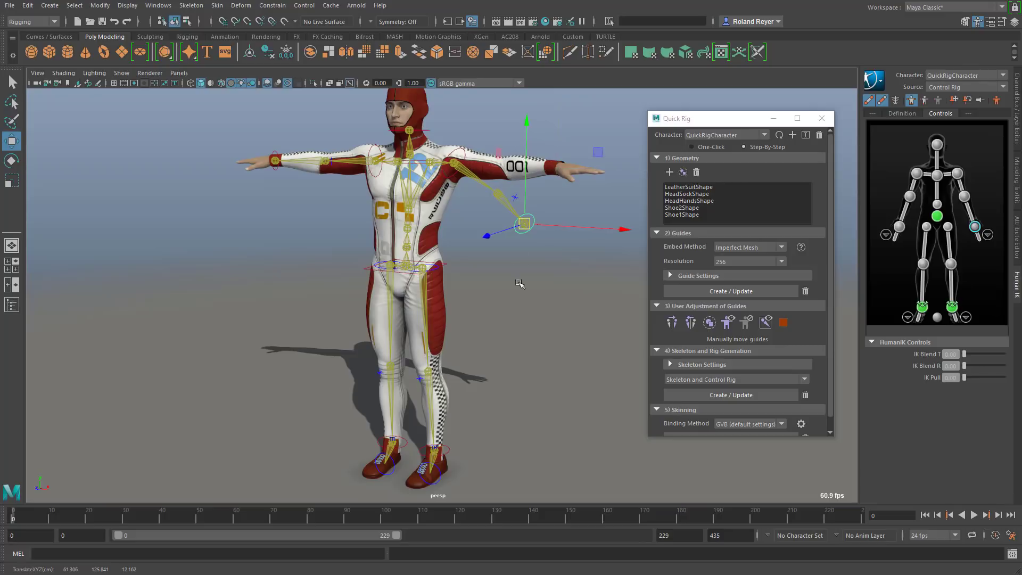
key(ctrl+z)
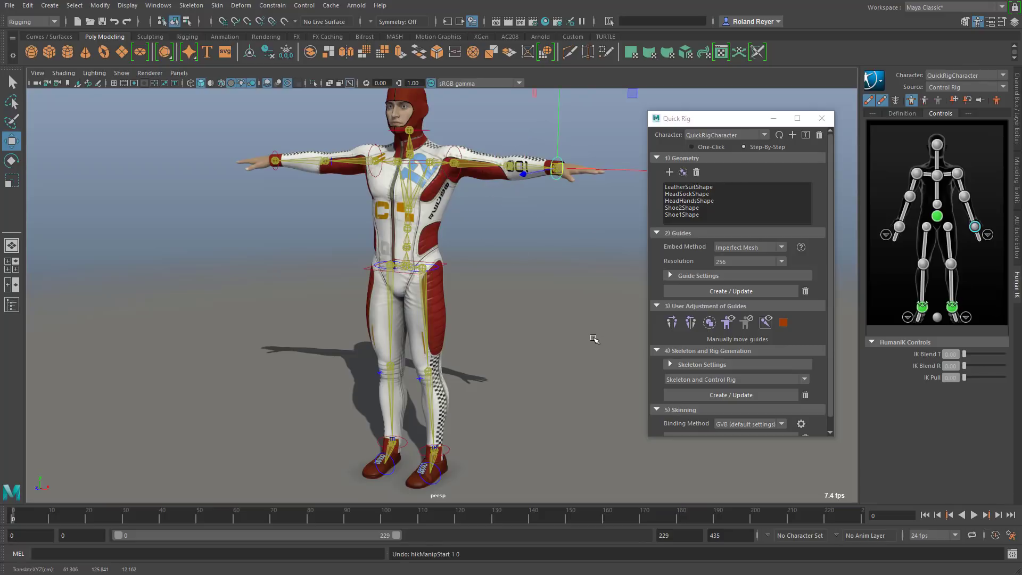
With nothing selected, bind the racing-suit meshes to the skeleton using GVB (default settings).
click(595, 339)
scroll(745, 361, down, 1)
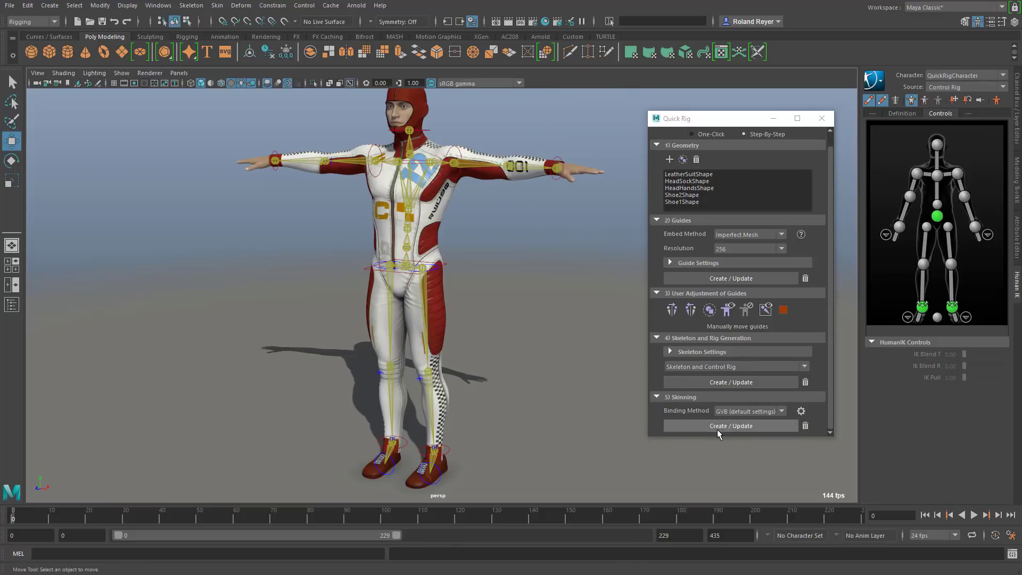
click(782, 411)
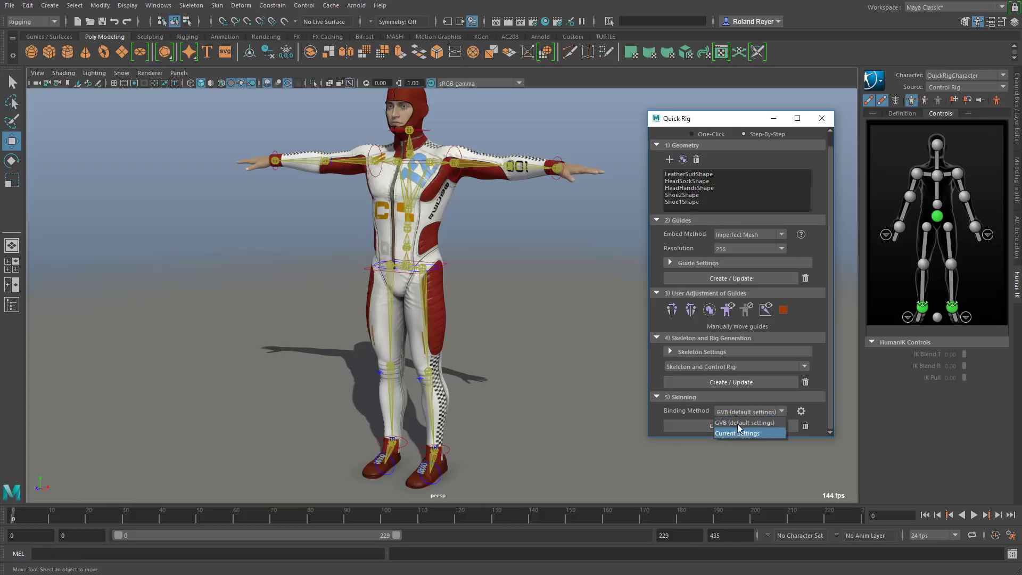
click(668, 413)
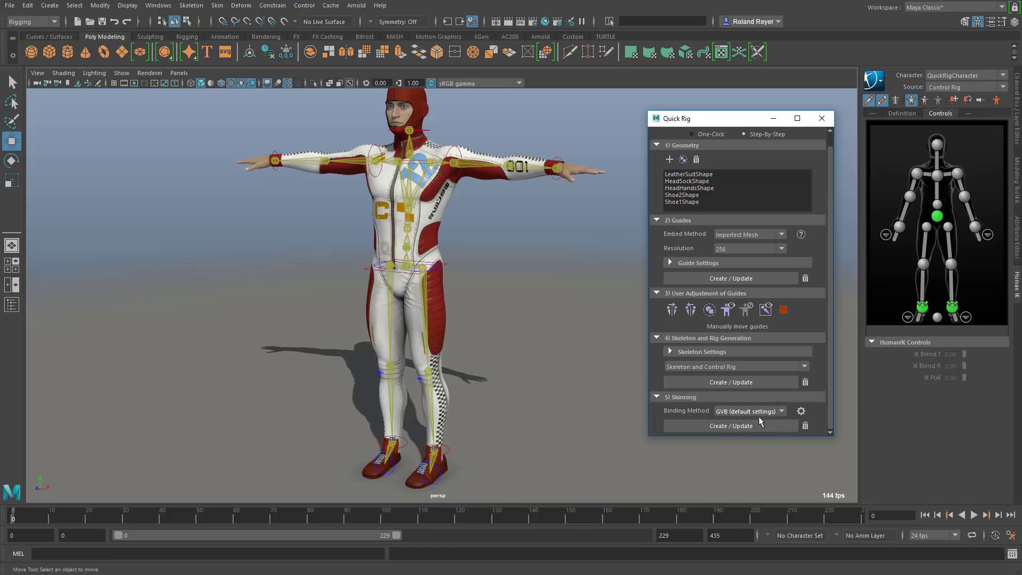
click(727, 427)
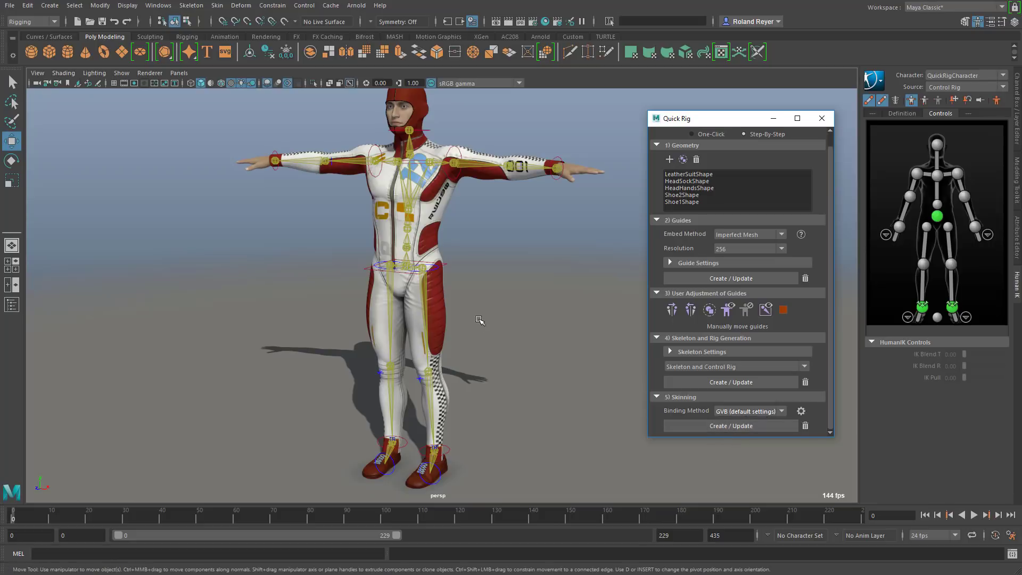
Drag the wrist control to lower the right-side arm toward the hip, then enlarge the Quick Rig window.
click(557, 168)
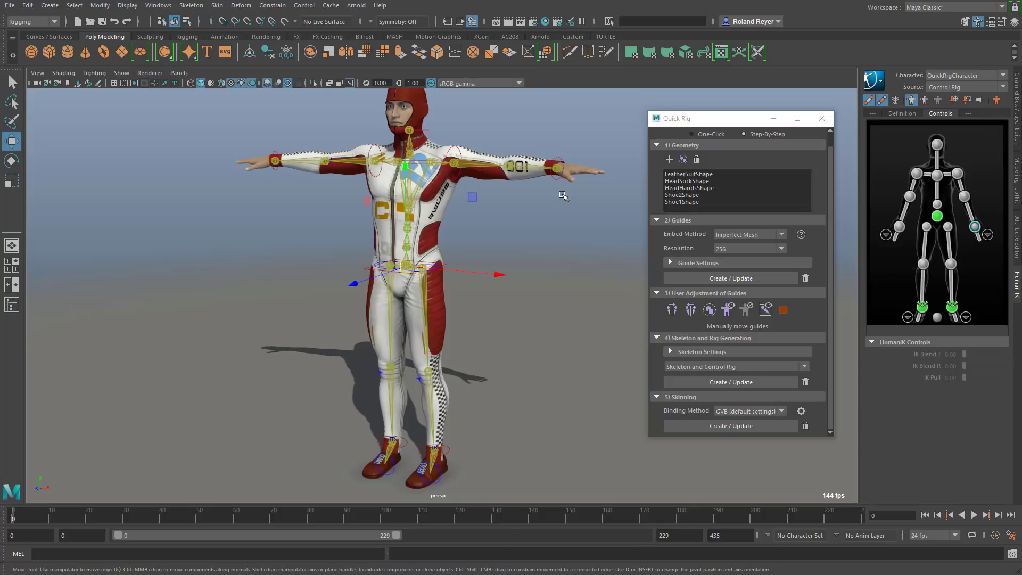
drag(558, 181, 502, 217)
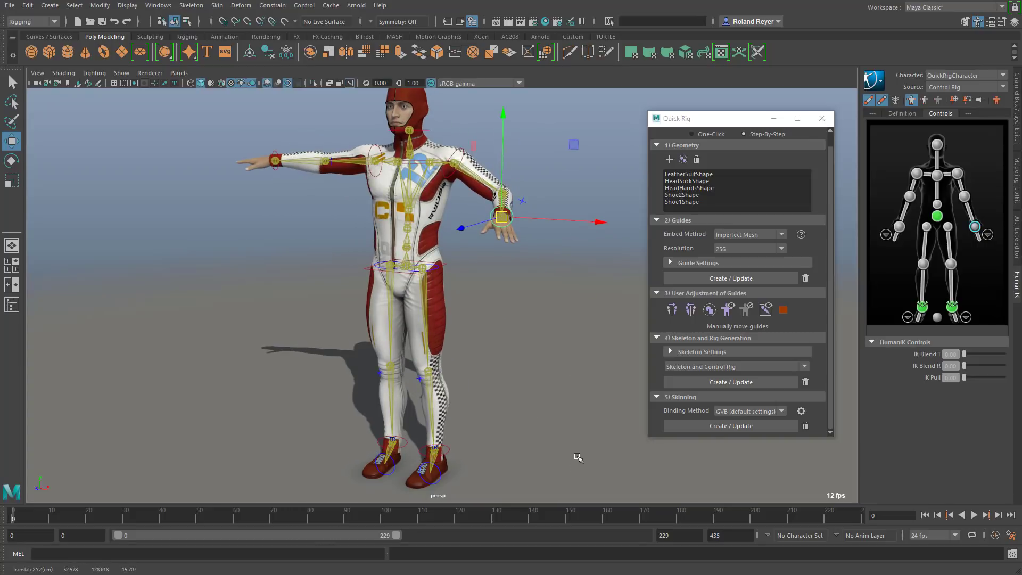
drag(741, 125, 651, 138)
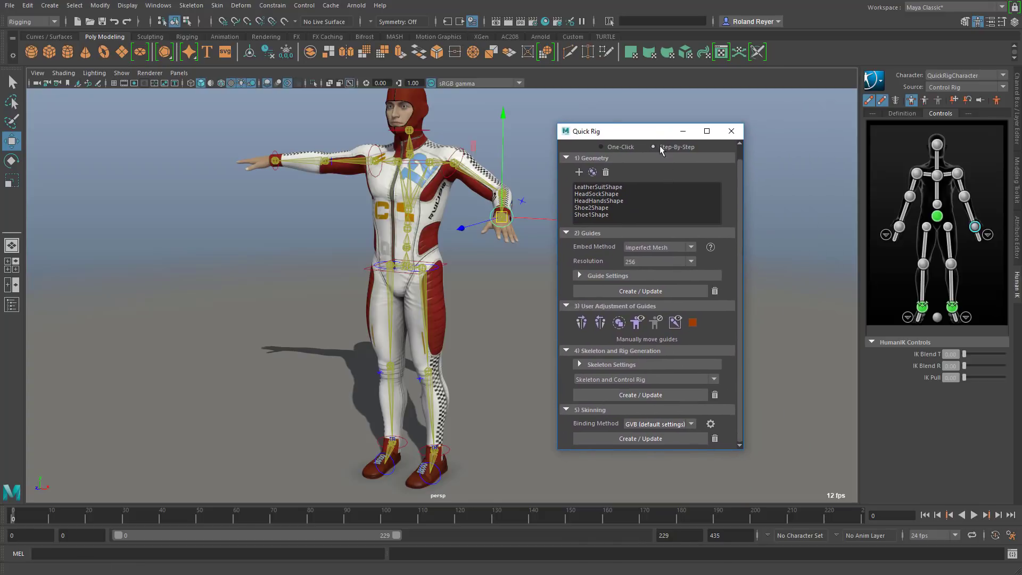
scroll(634, 159, up, 1)
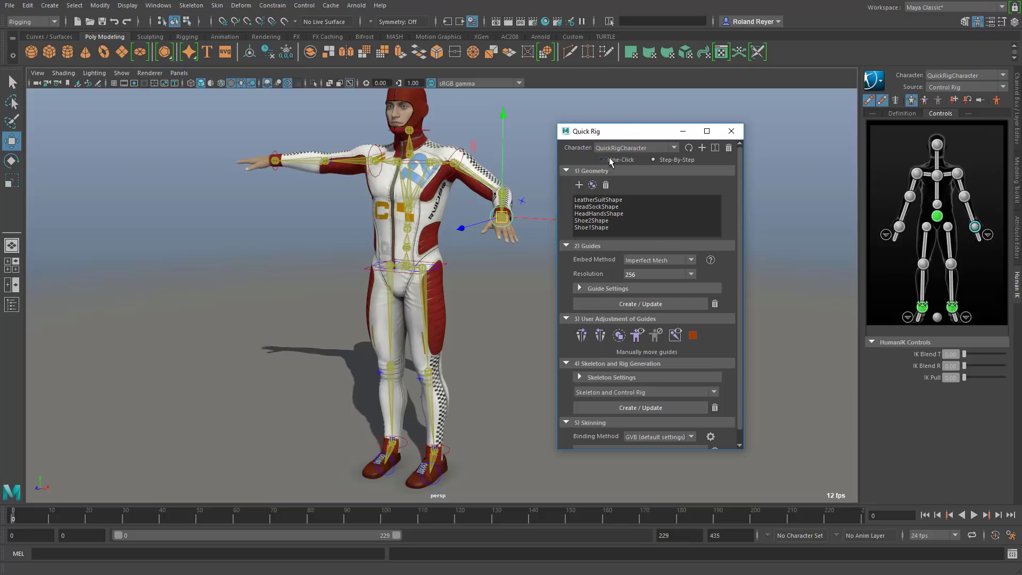
drag(631, 124, 633, 103)
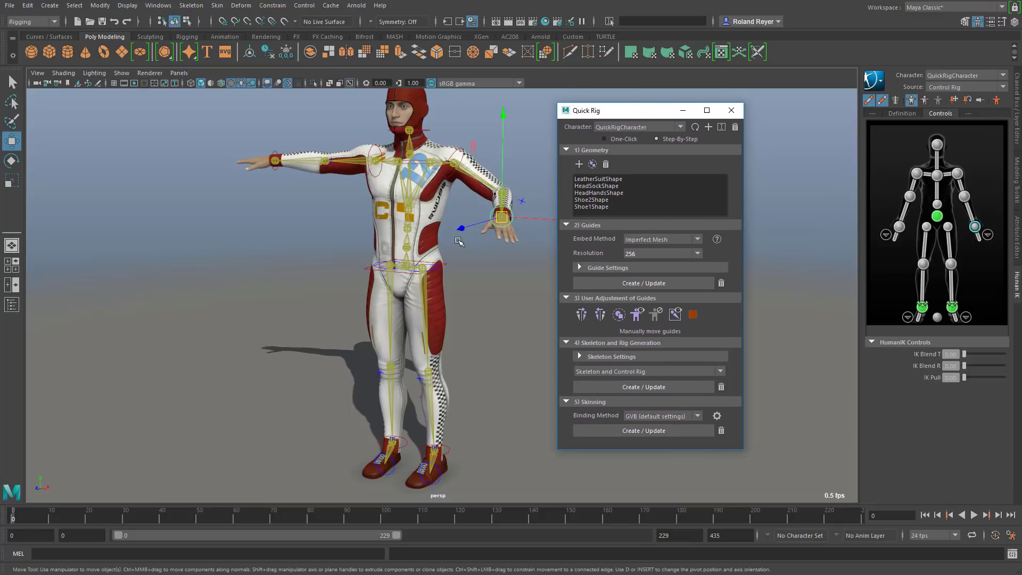